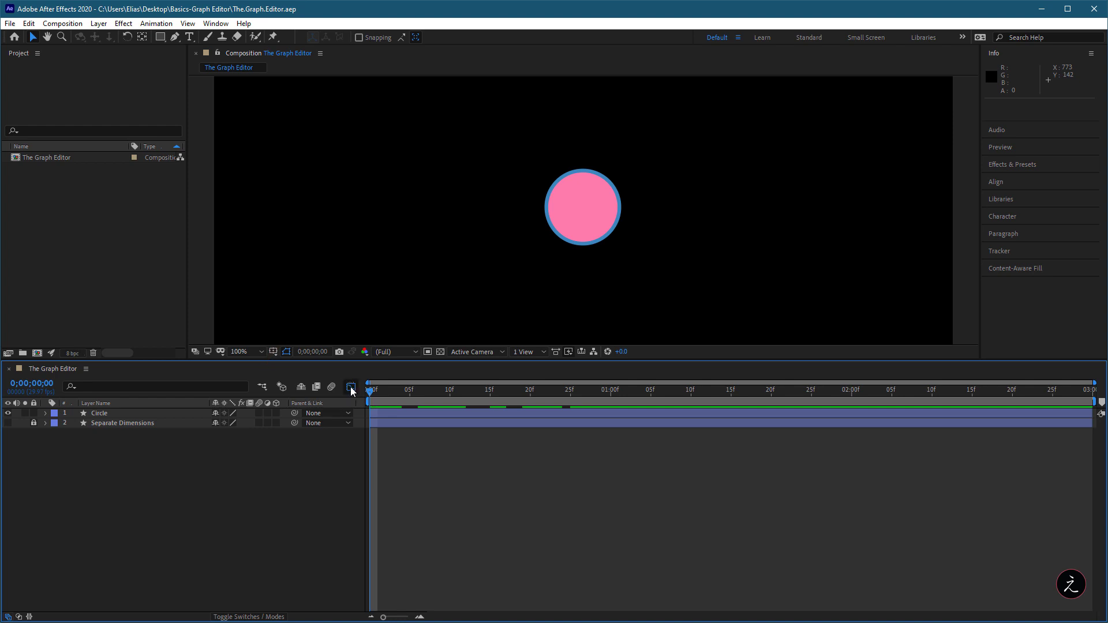
Open the Graph Editor and reveal the Circle layer's keyframed Scale property at 70%.
key("shift+F3")
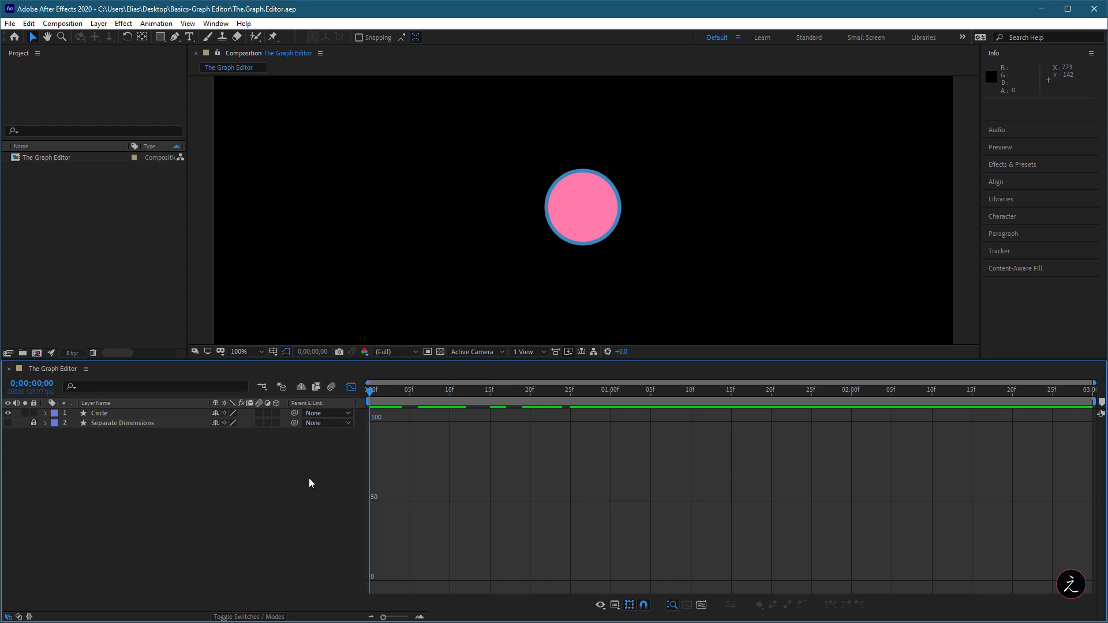
left_click(179, 414)
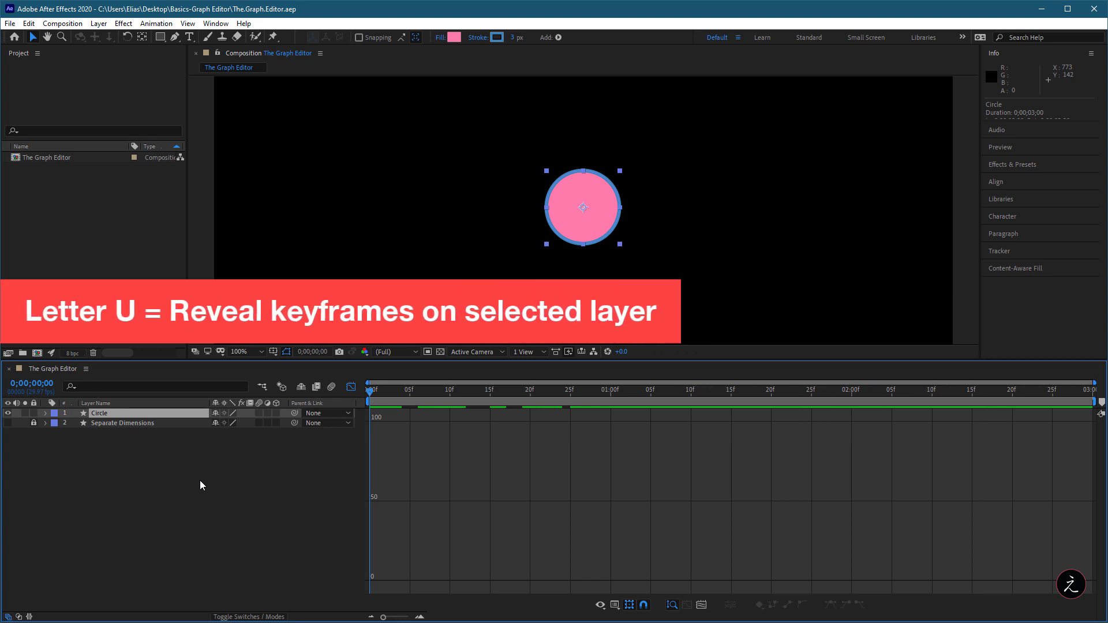
key("u")
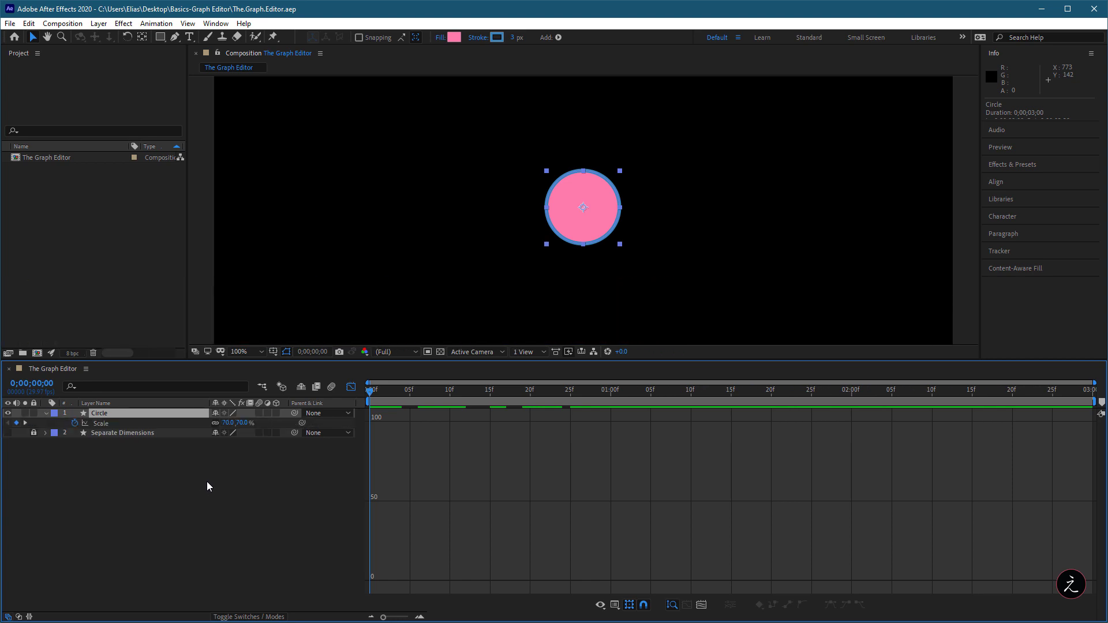
Show the Scale curve and scrub through the 140% peak at one second to two seconds.
left_click(127, 424)
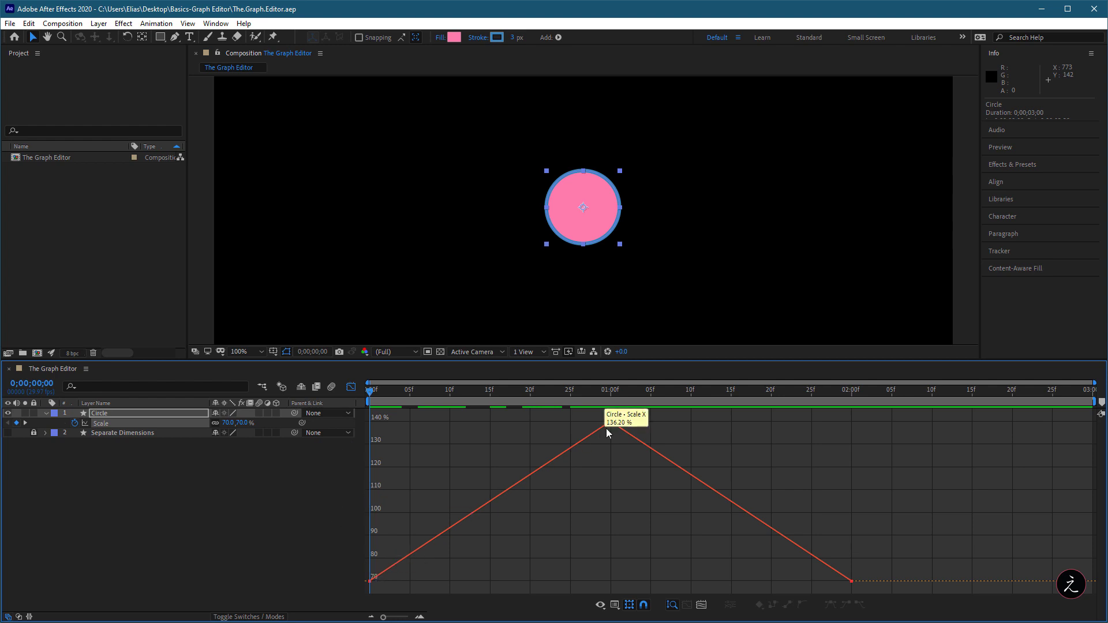
mouse_move(855, 582)
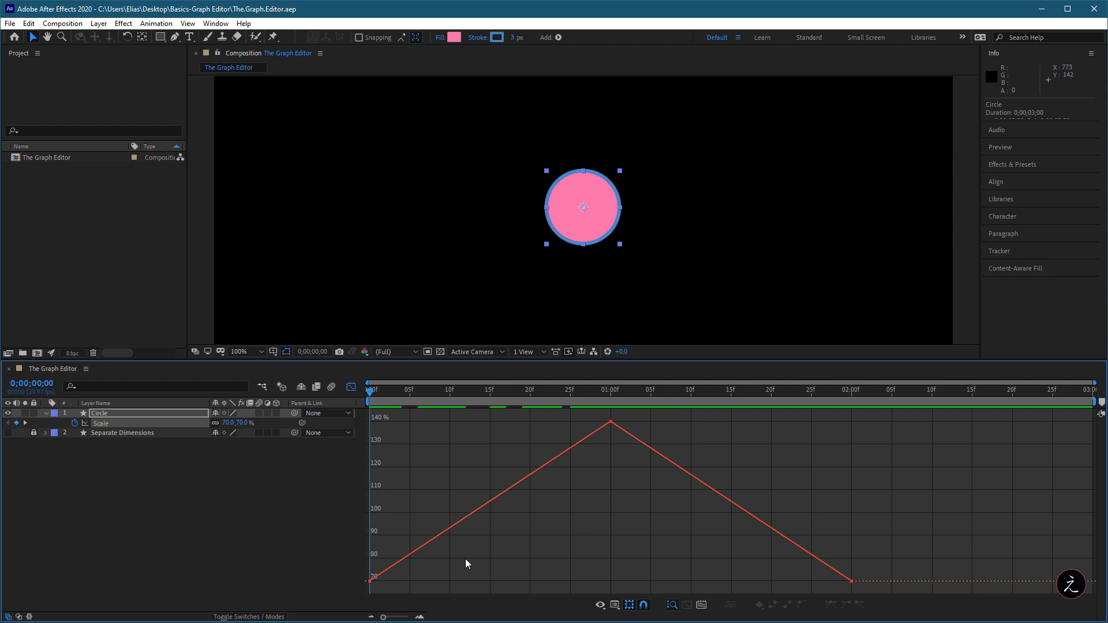
mouse_move(368, 584)
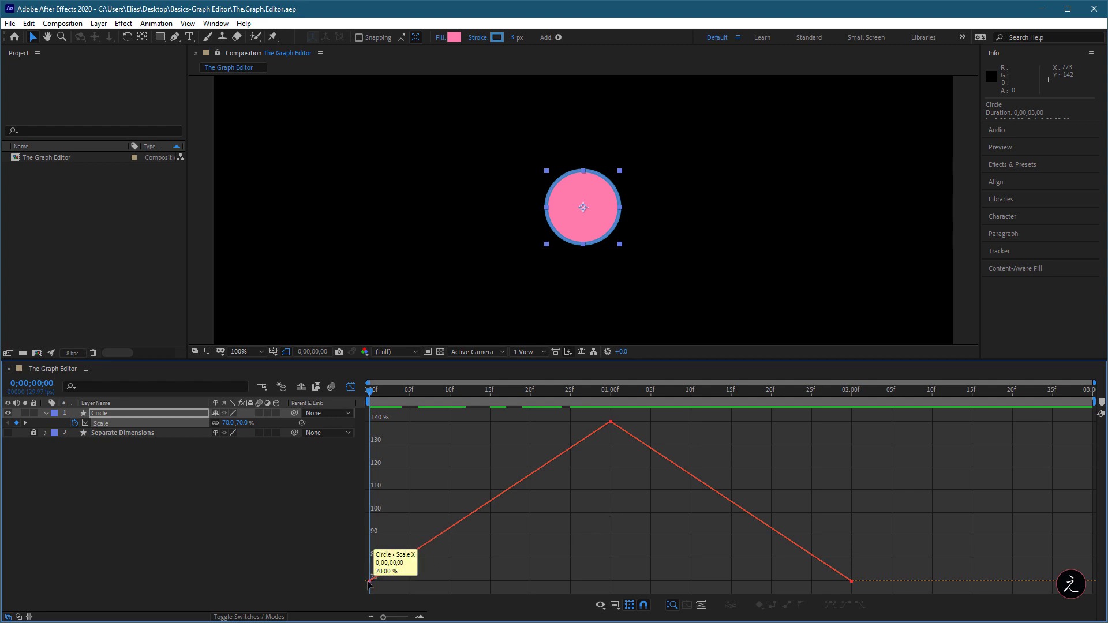
left_click_drag(376, 397, 616, 396)
mouse_move(611, 424)
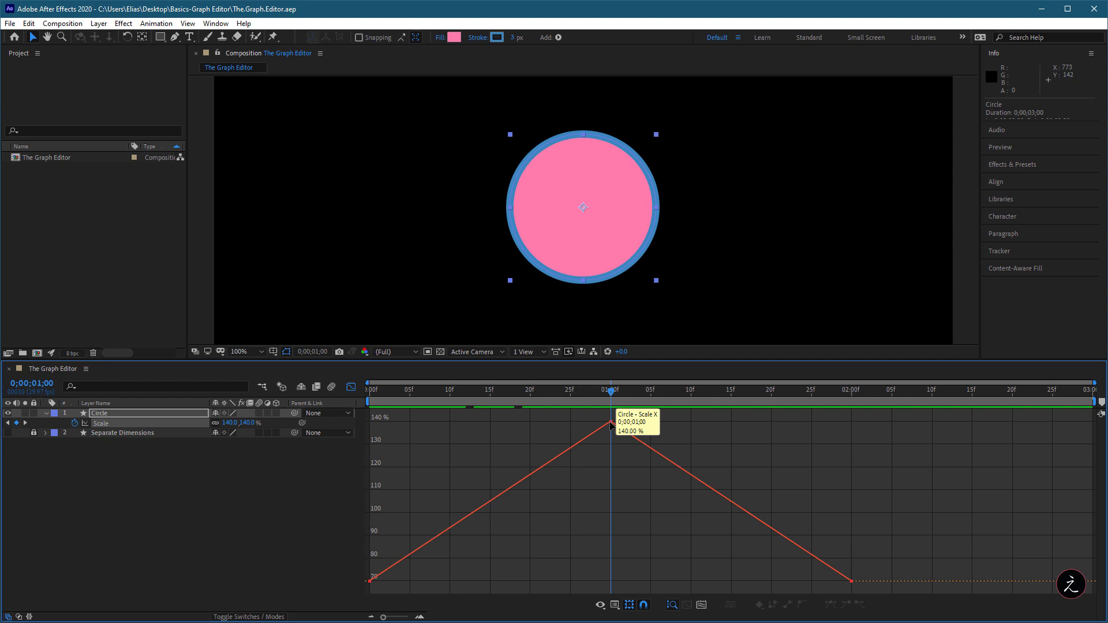
left_click_drag(611, 396, 852, 437)
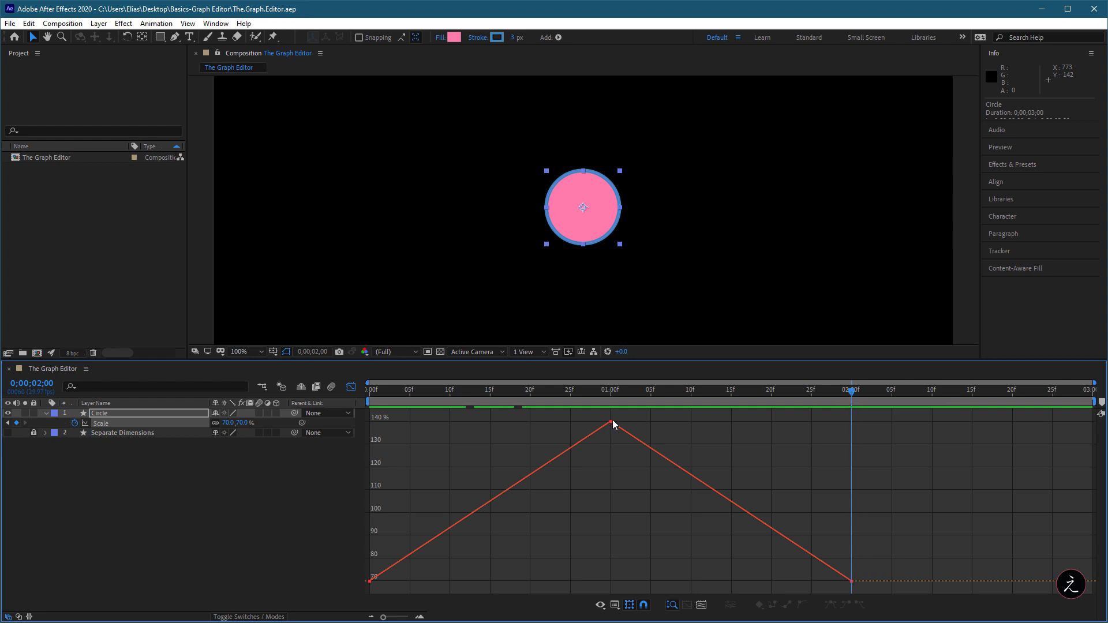
Drag the peak Scale keyframe later and lower, then undo the move.
mouse_move(613, 423)
mouse_move(612, 423)
left_mouse_down()
mouse_move(611, 455)
mouse_move(565, 424)
mouse_move(617, 415)
mouse_move(670, 464)
mouse_move(628, 431)
mouse_move(606, 495)
mouse_move(612, 443)
mouse_move(615, 563)
mouse_move(617, 437)
left_mouse_up()
key("ctrl+z")
left_click(610, 391)
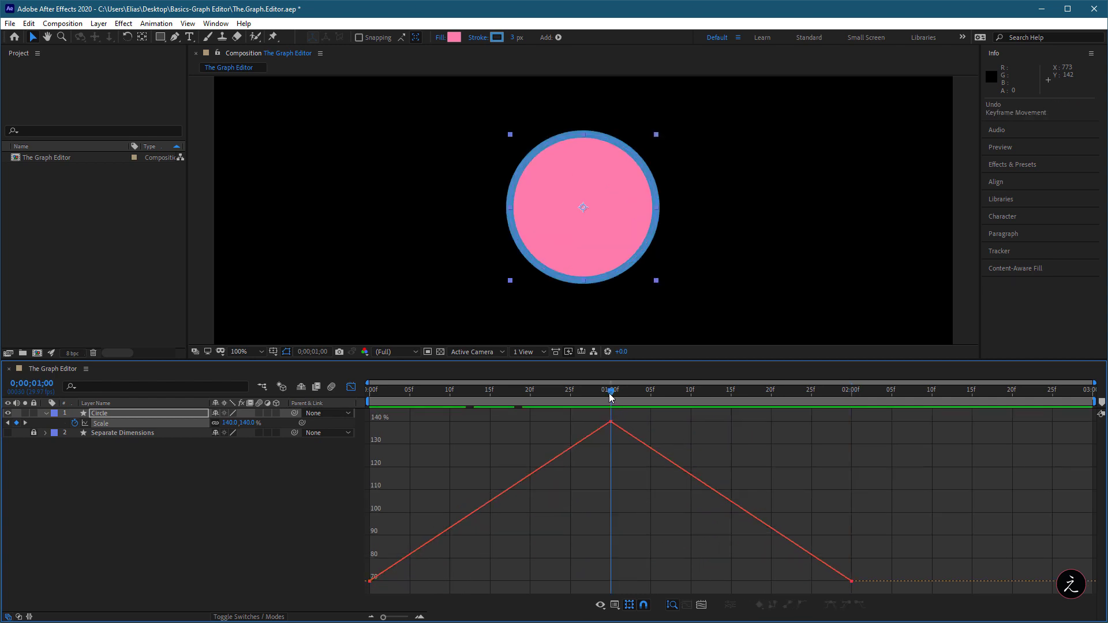
double_click(610, 423)
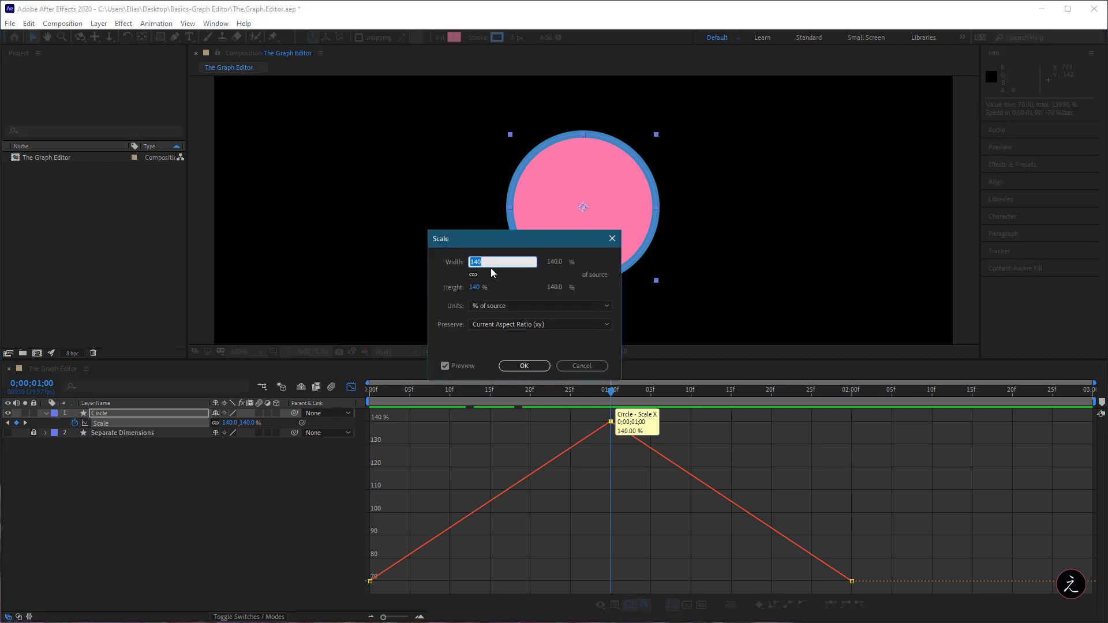
left_click_drag(508, 245, 417, 172)
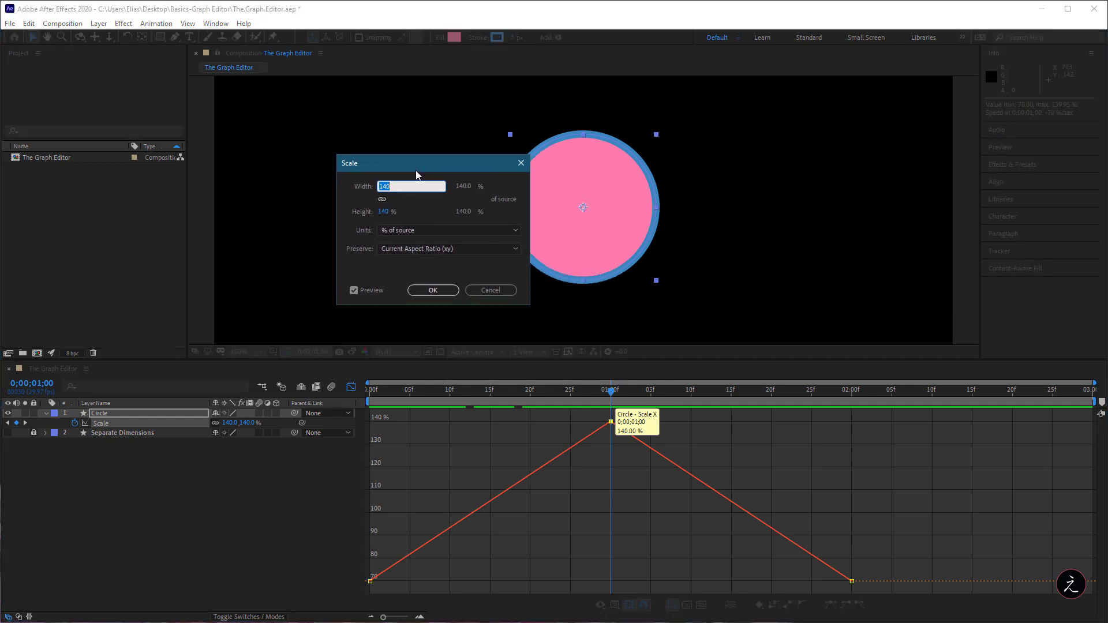
type("200")
left_click(433, 291)
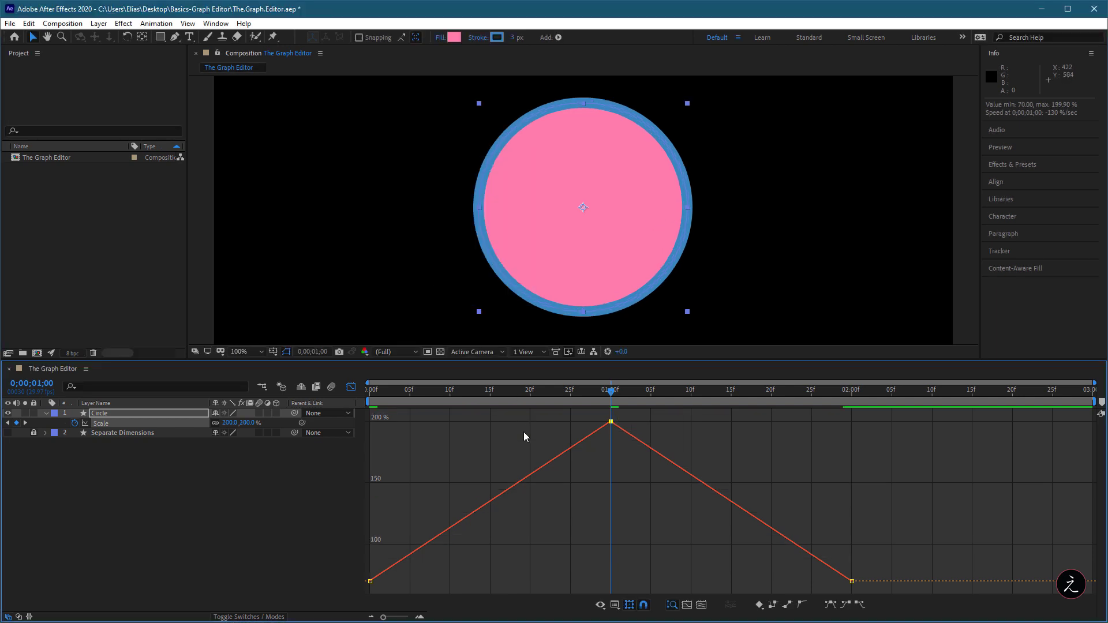
key("ctrl+z")
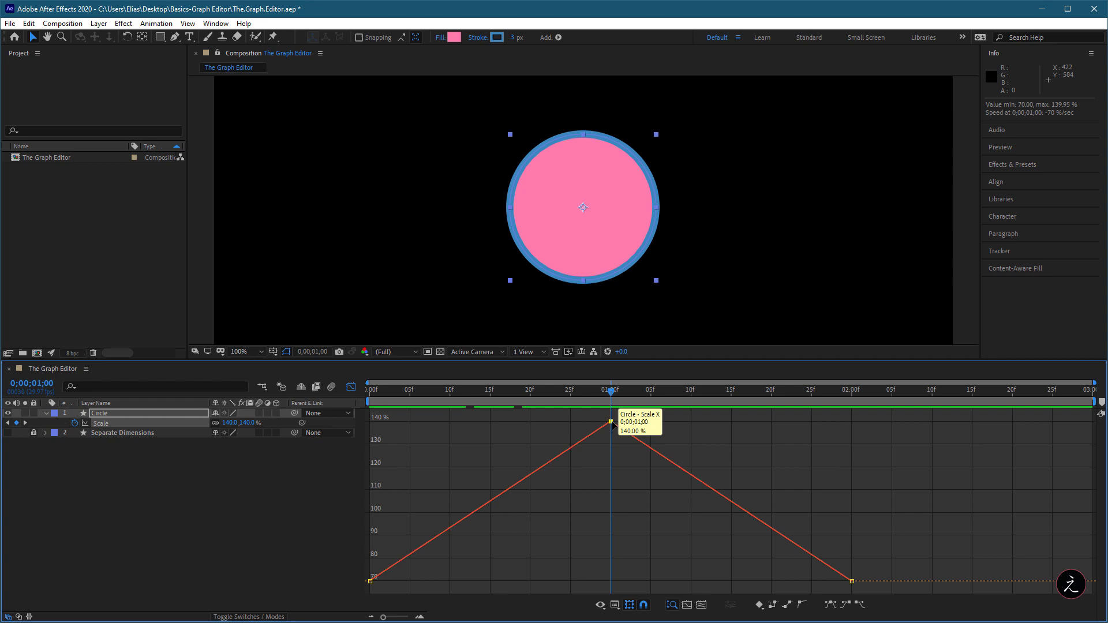
double_click(611, 422)
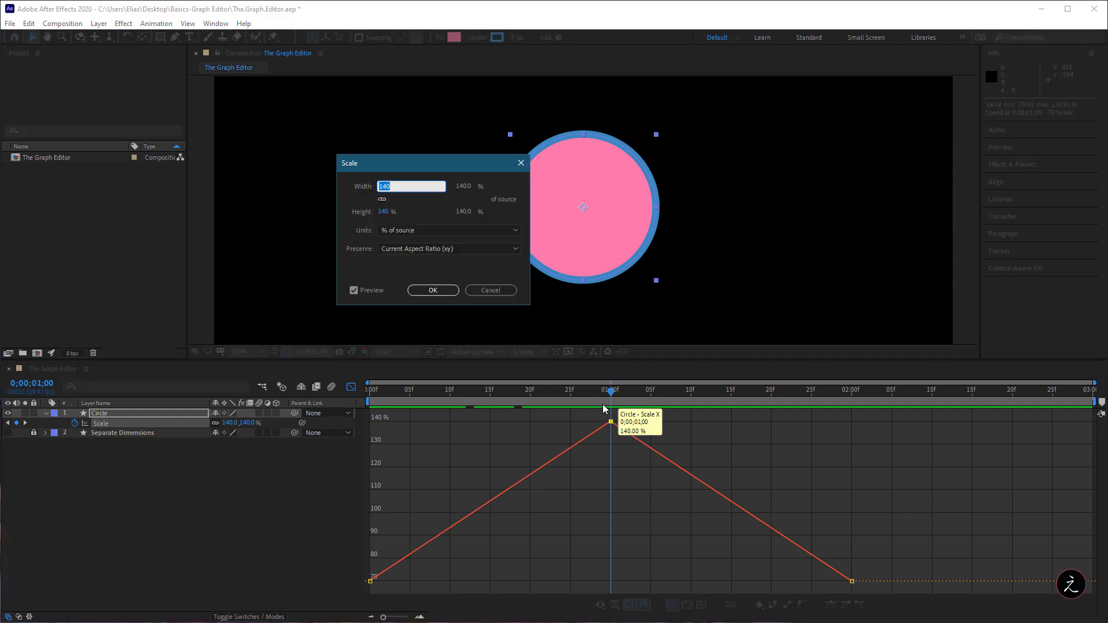
left_click(382, 199)
left_click_drag(383, 186, 462, 186)
left_click_drag(383, 212, 422, 189)
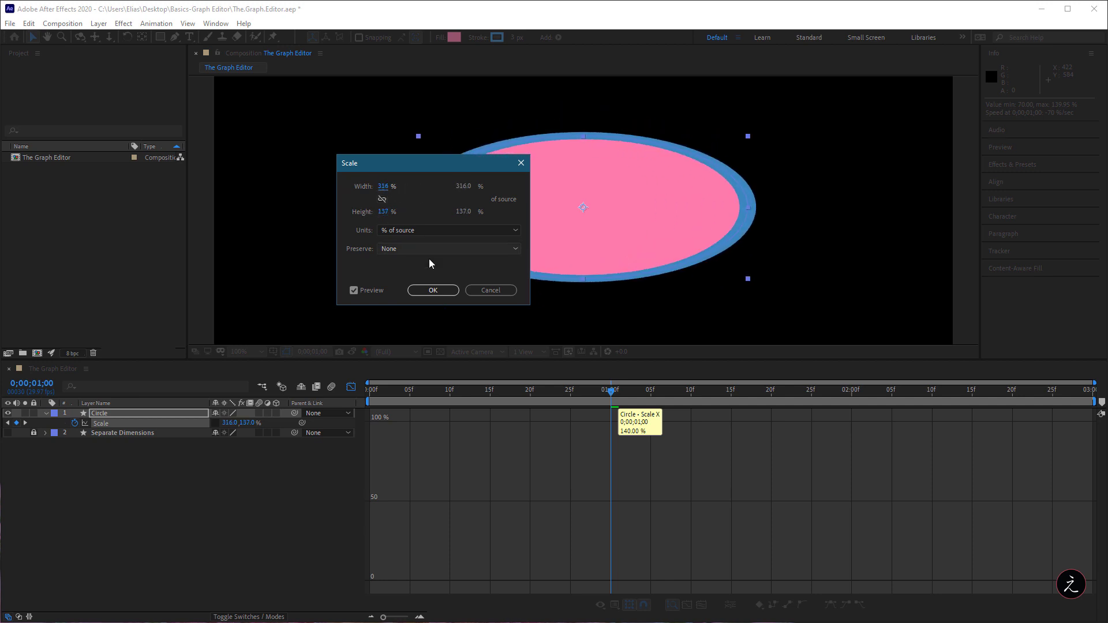
left_click(433, 290)
key("ctrl+z")
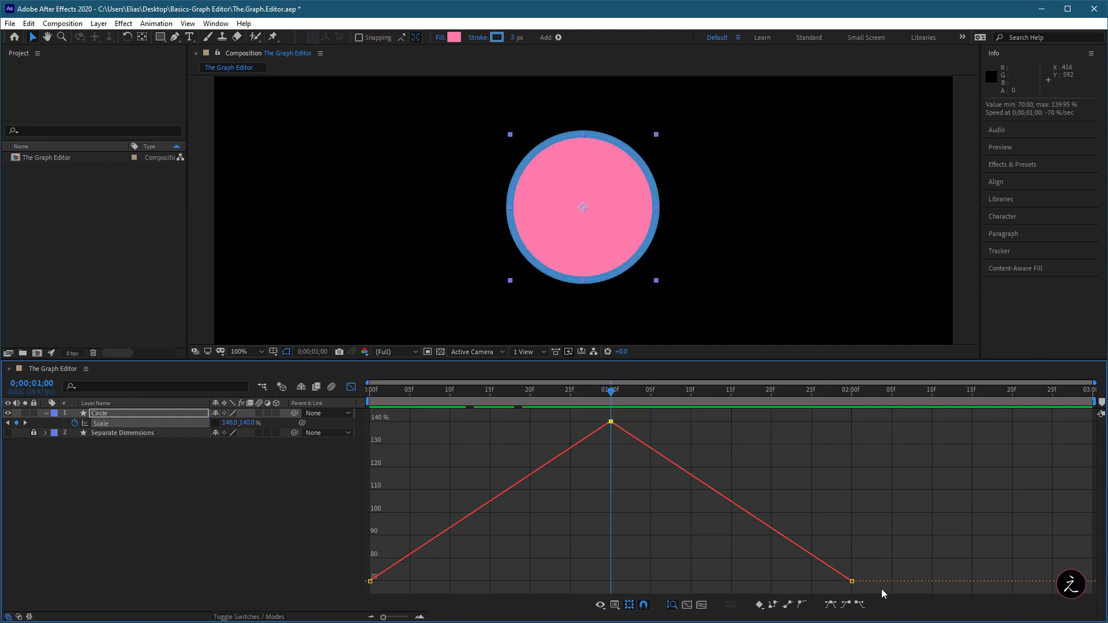
Shift the peak and end keyframes later, then check them as layer keyframes at the moved peak.
left_click_drag(881, 588, 597, 418)
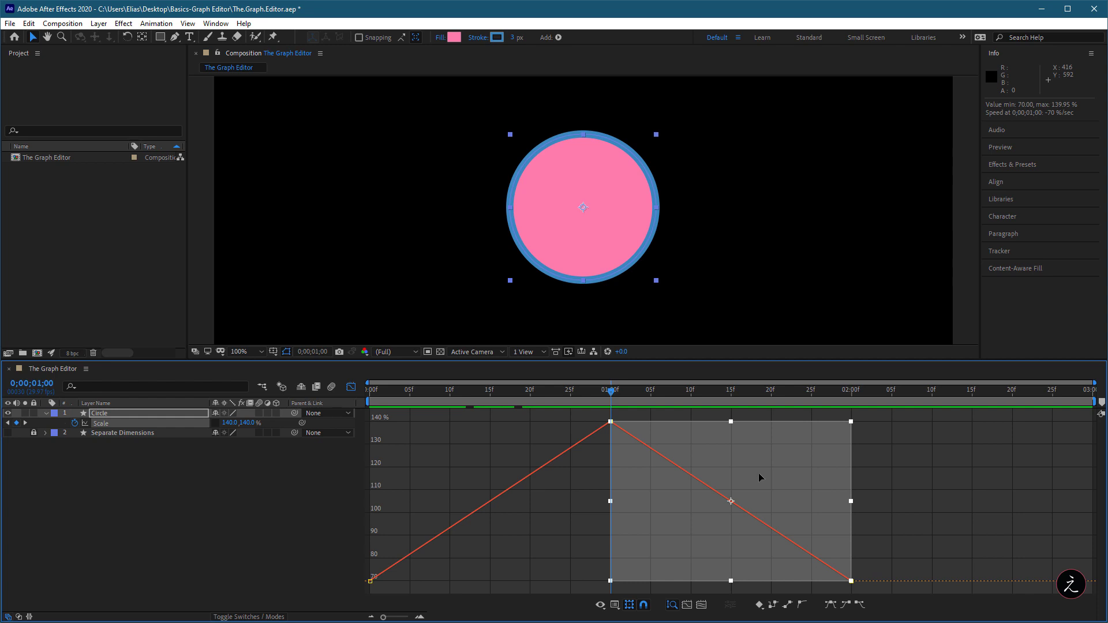
left_click_drag(751, 472, 911, 476)
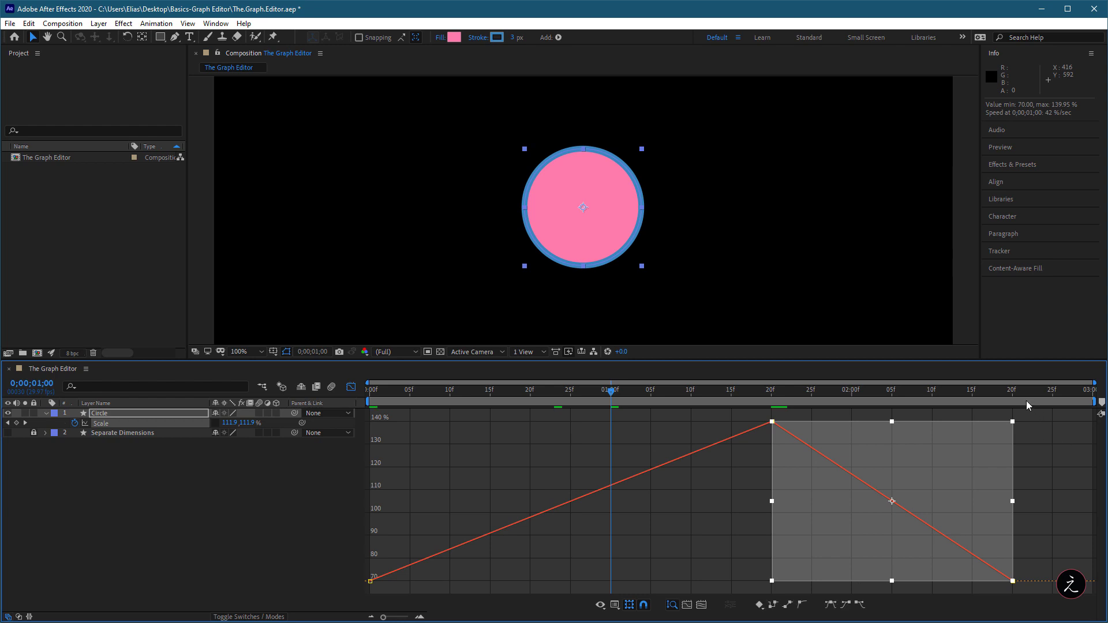
left_click(353, 390)
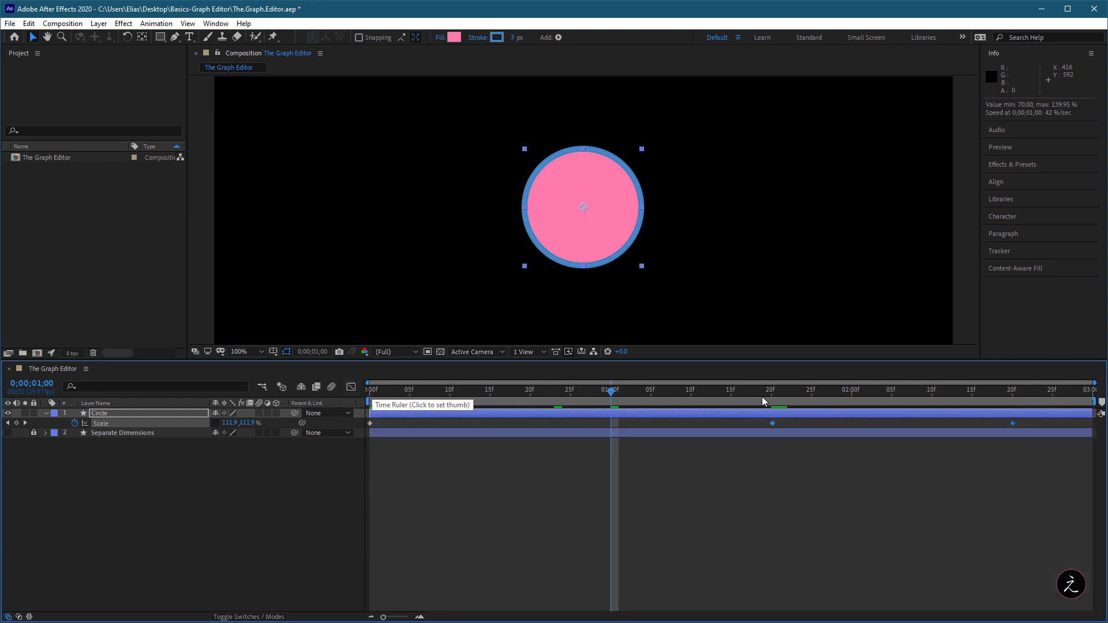
left_click(785, 393)
left_click_drag(785, 393, 773, 393)
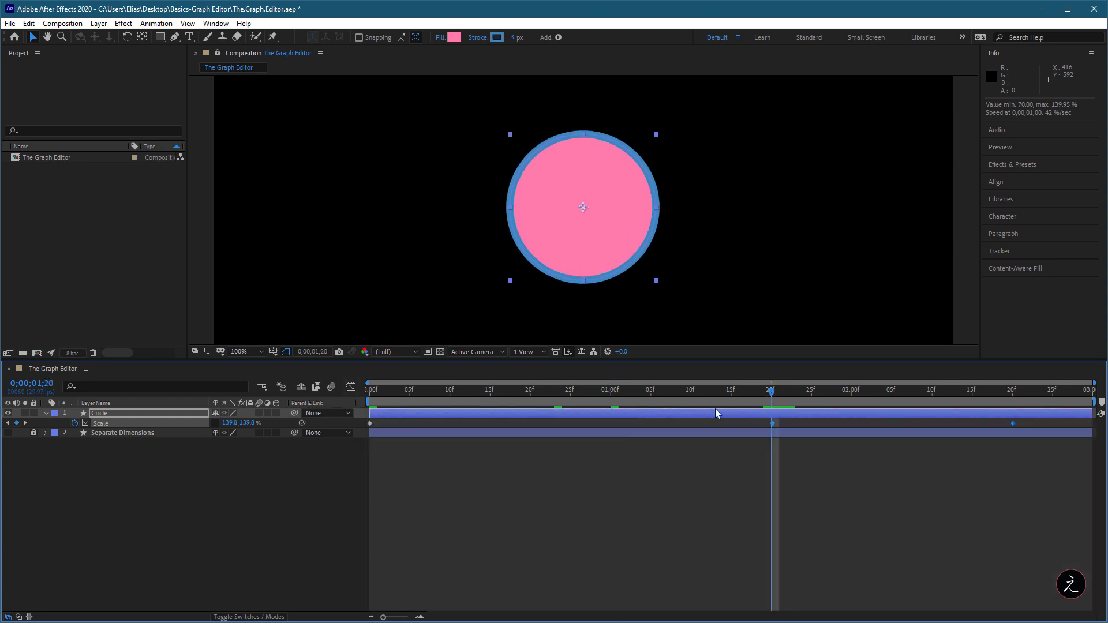
Slide the selected keyframes back toward one and two seconds and return to layer bars.
left_click(351, 388)
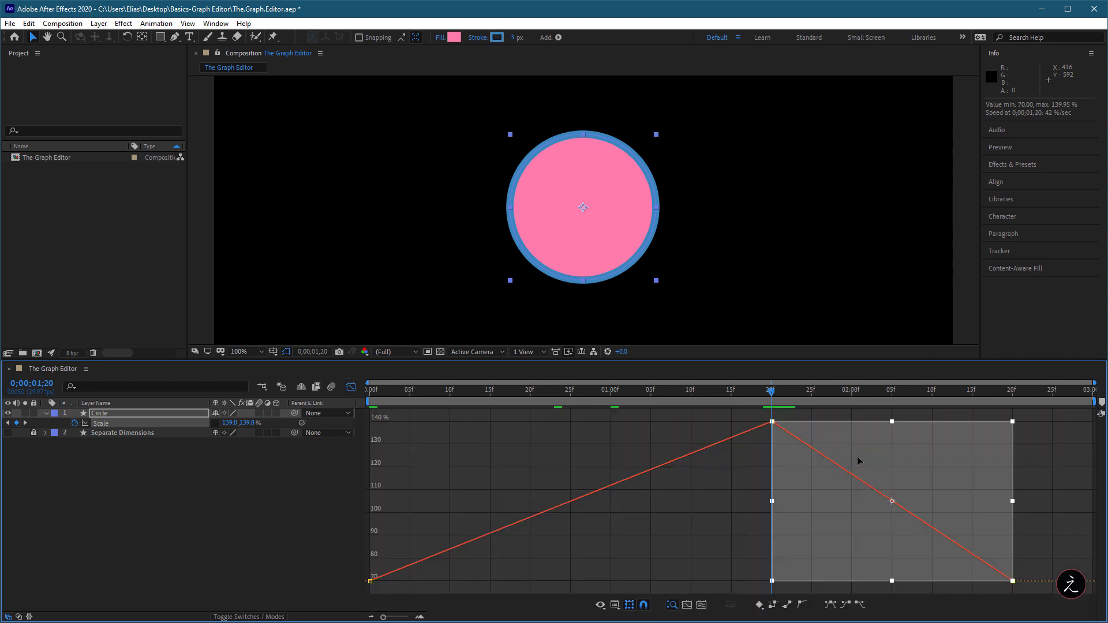
left_click_drag(780, 464, 733, 468)
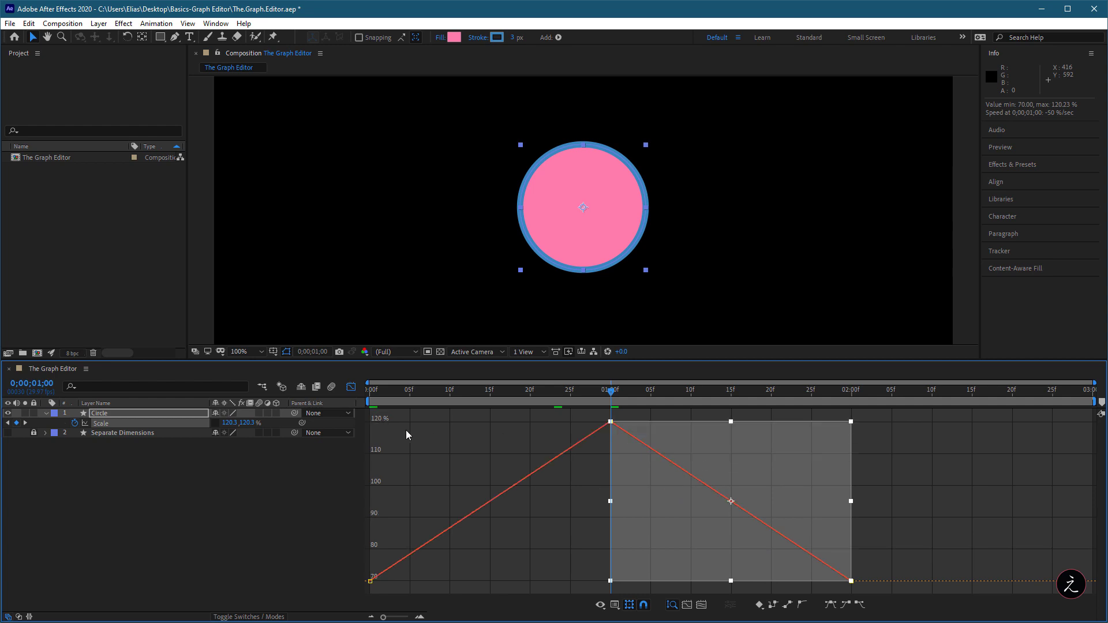
left_click(352, 387)
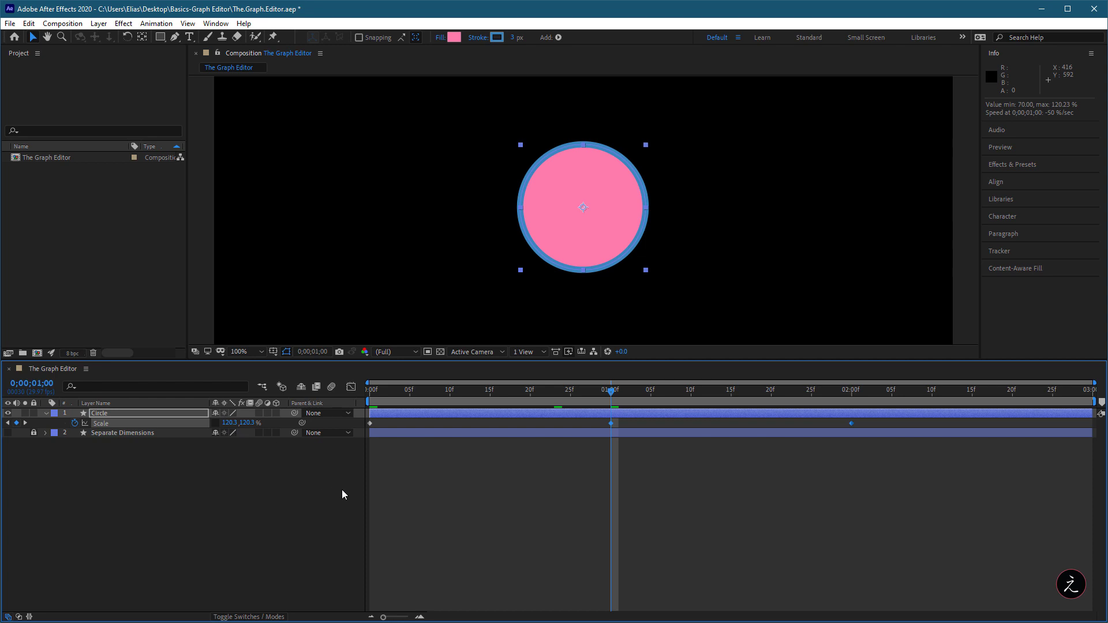
key("ctrl+z")
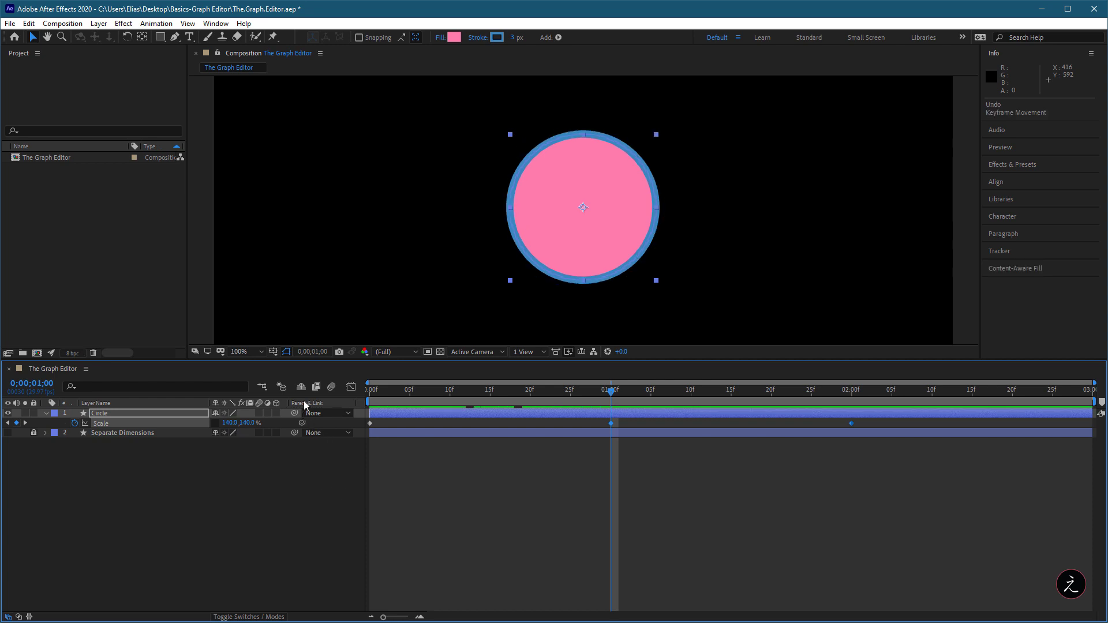
left_click(351, 388)
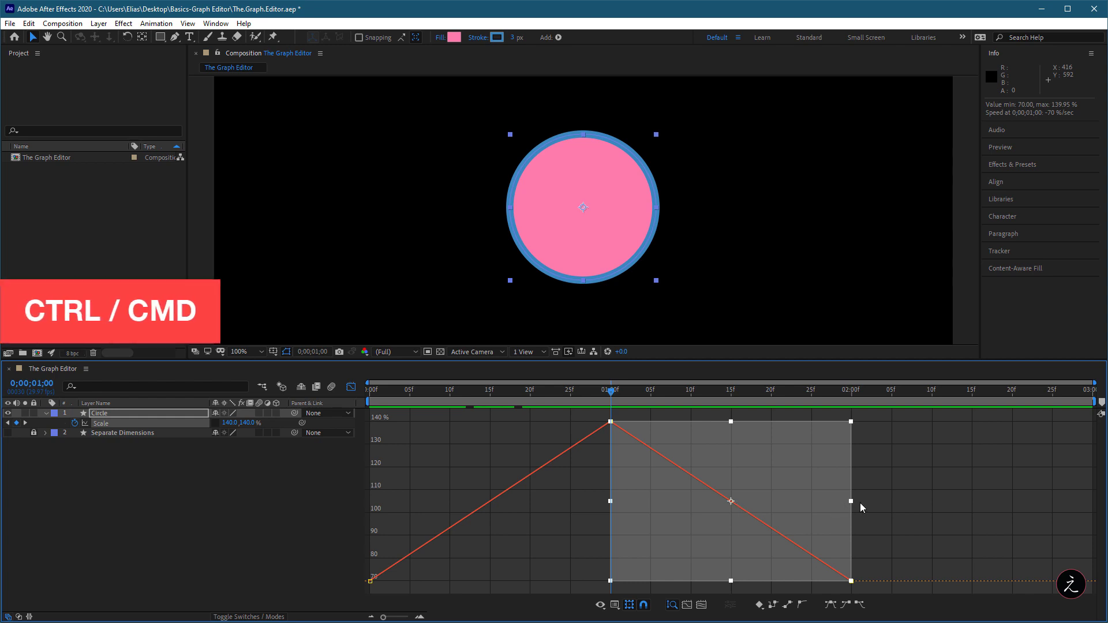
left_click_drag(851, 501, 790, 502)
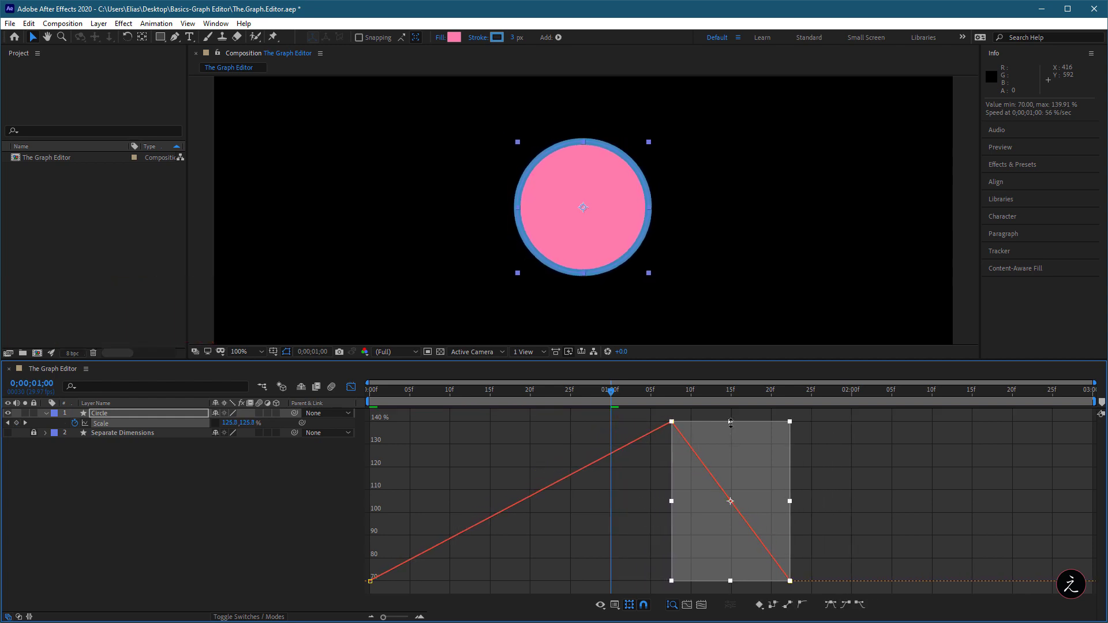
left_click_drag(731, 424, 736, 455)
key("ctrl+z")
key("ctrl+z")
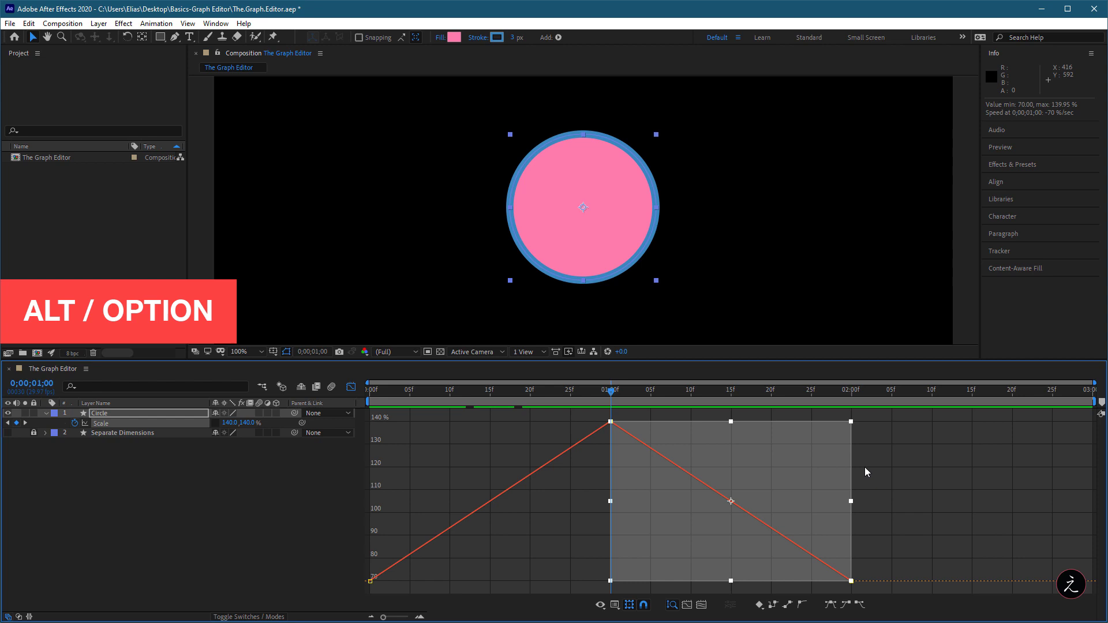
left_click_drag(851, 422, 843, 497)
left_click_drag(610, 580, 611, 480)
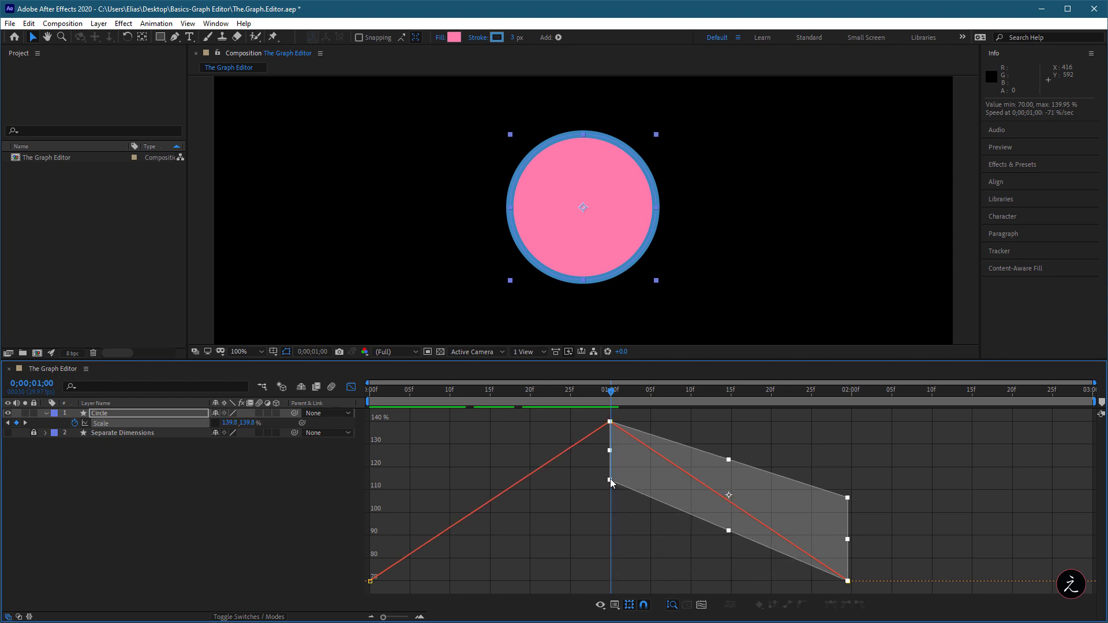
key("ctrl+z")
key("ctrl+z")
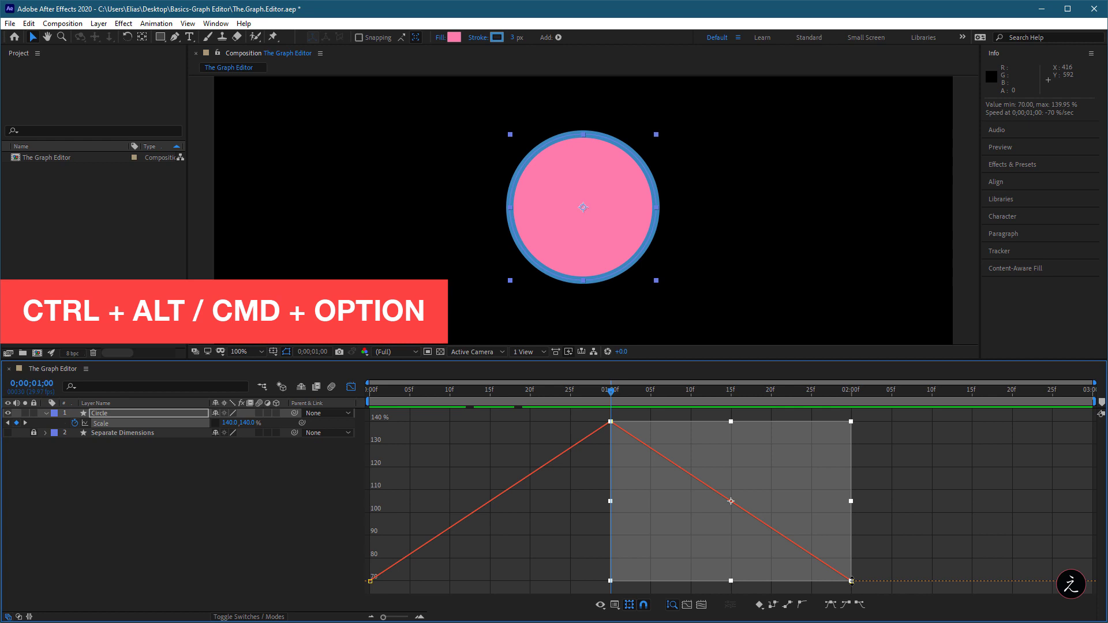
left_click_drag(852, 581, 848, 515)
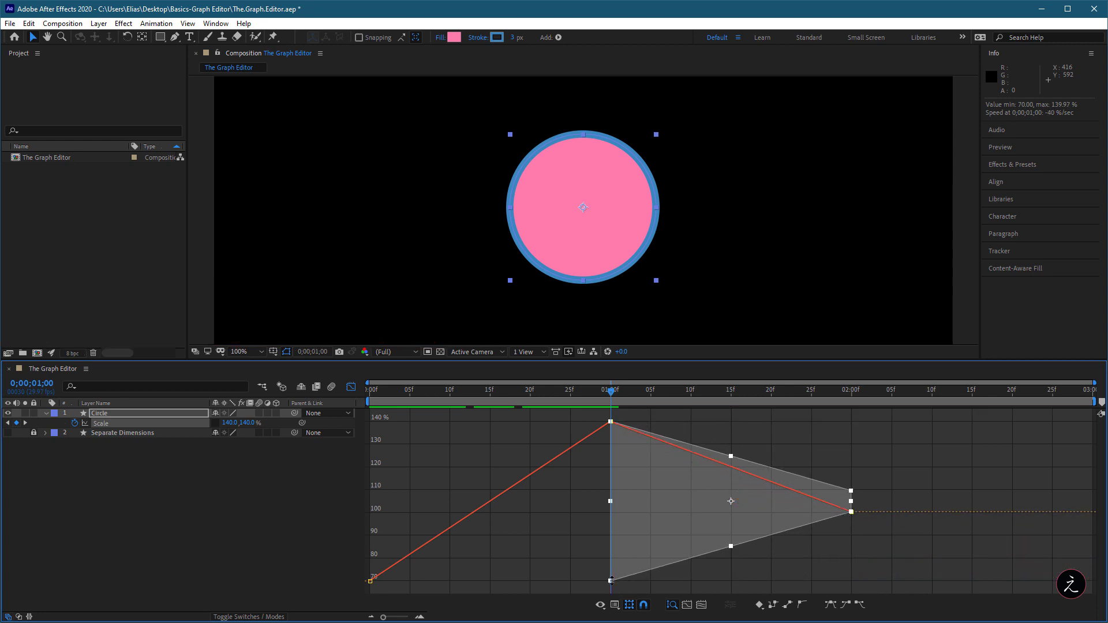
left_click_drag(611, 581, 633, 555)
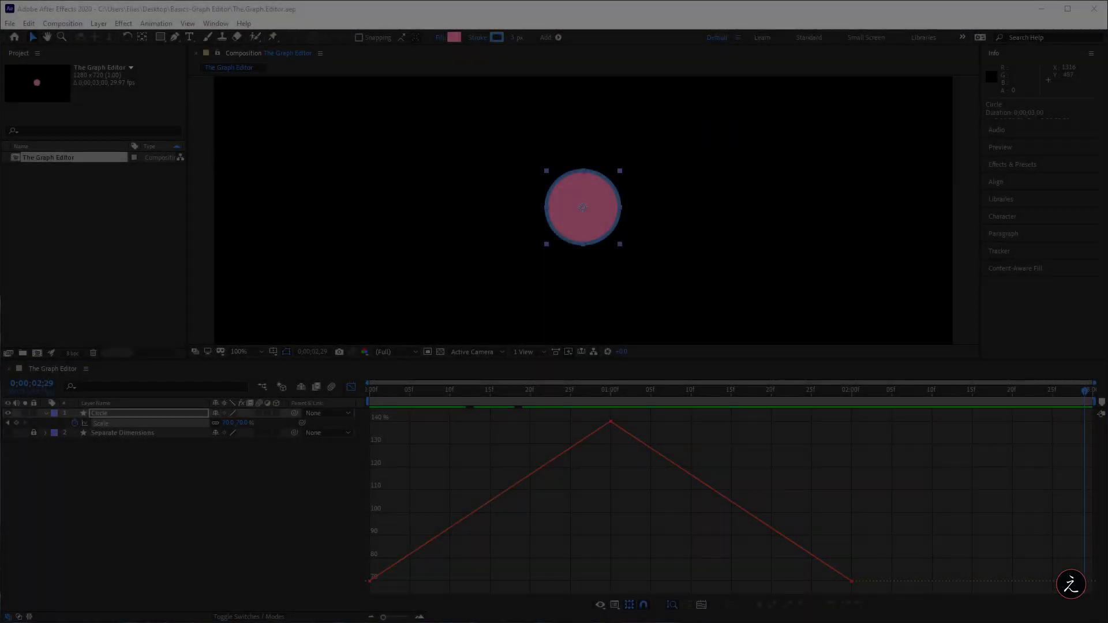
left_click(119, 504)
left_click(124, 426)
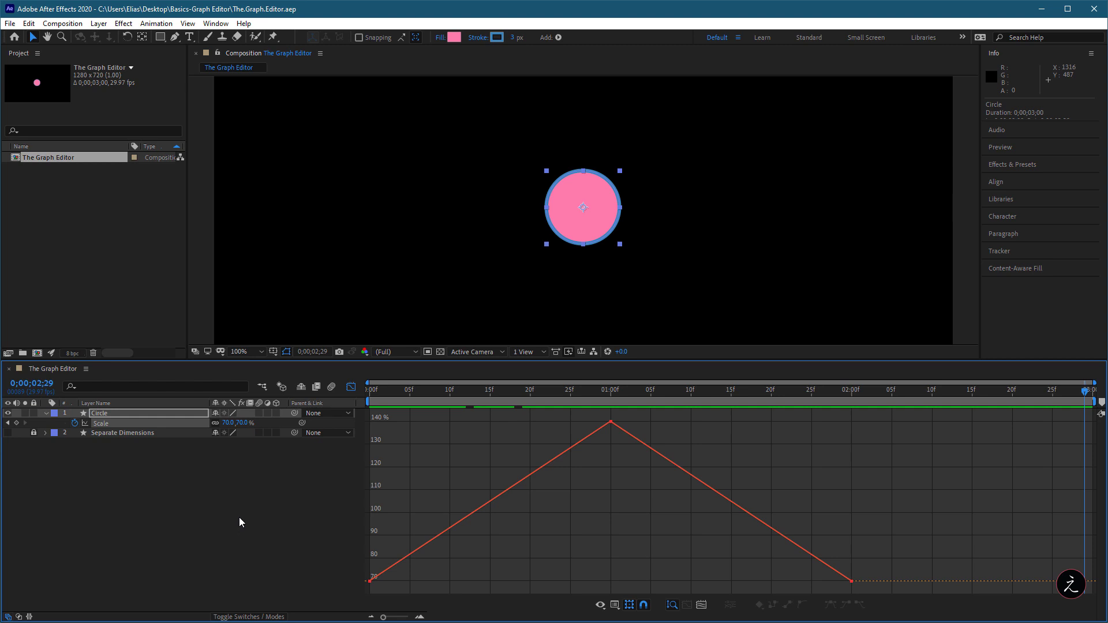
left_click(602, 606)
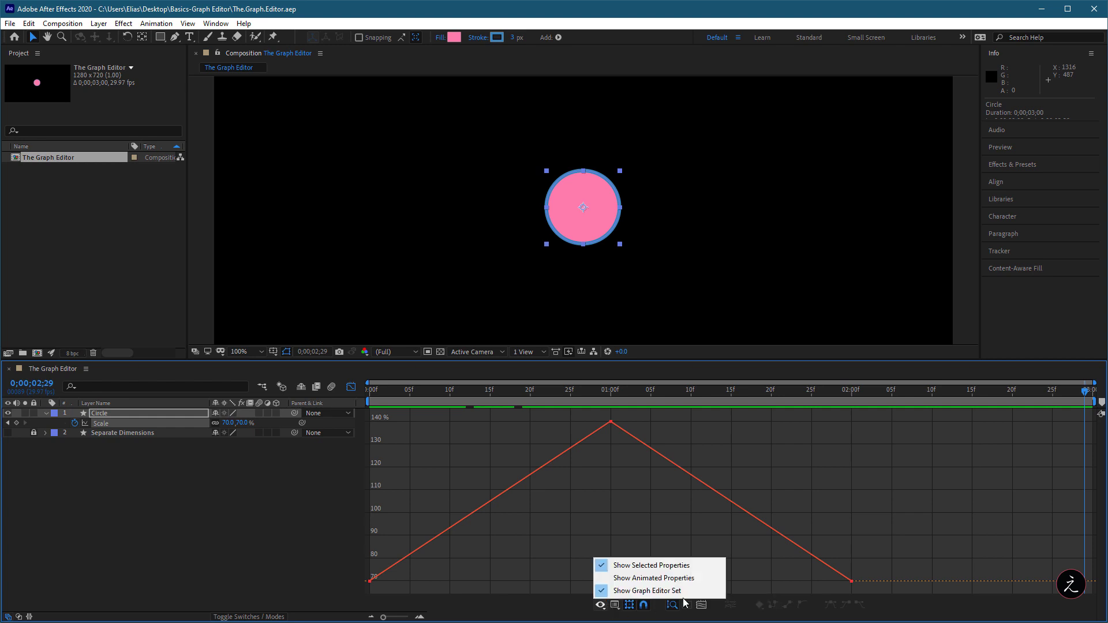
left_click(714, 566)
left_click(600, 605)
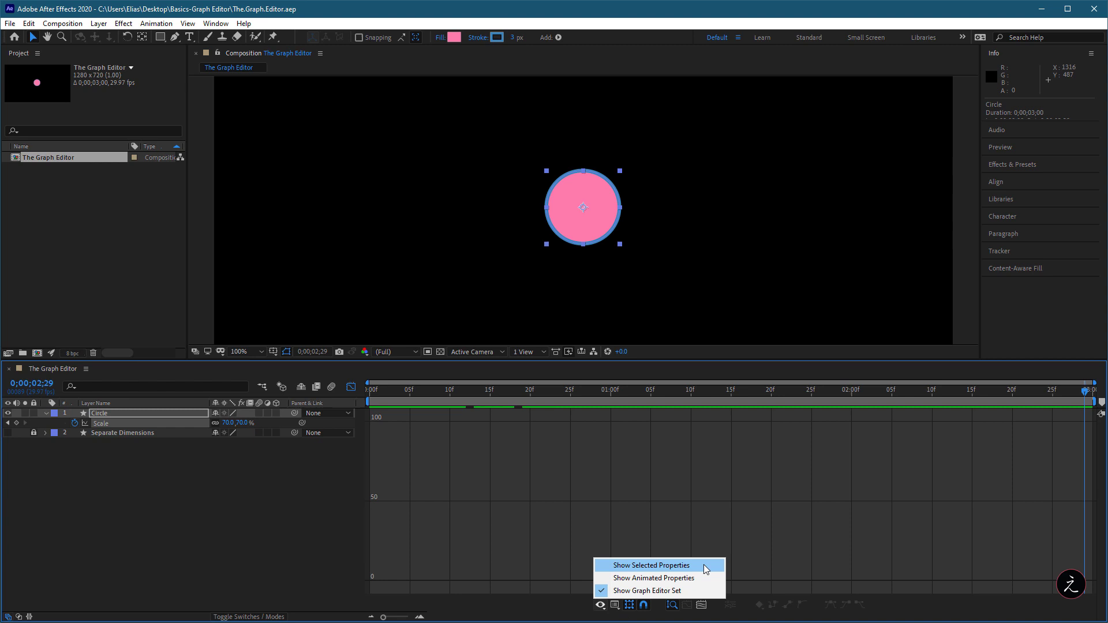
left_click(704, 565)
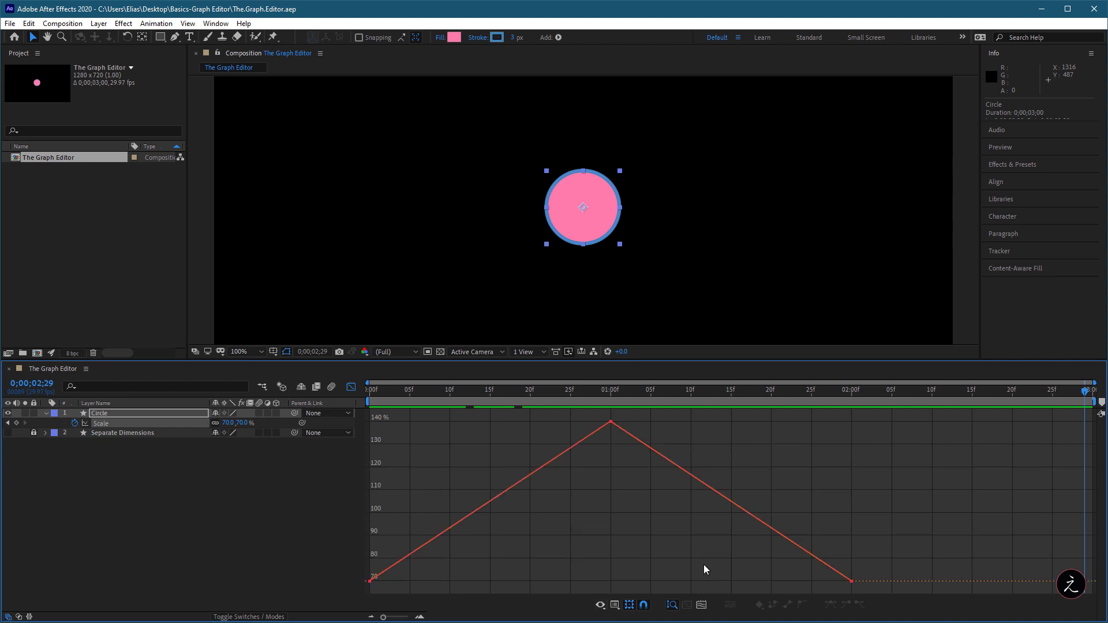
left_click(615, 605)
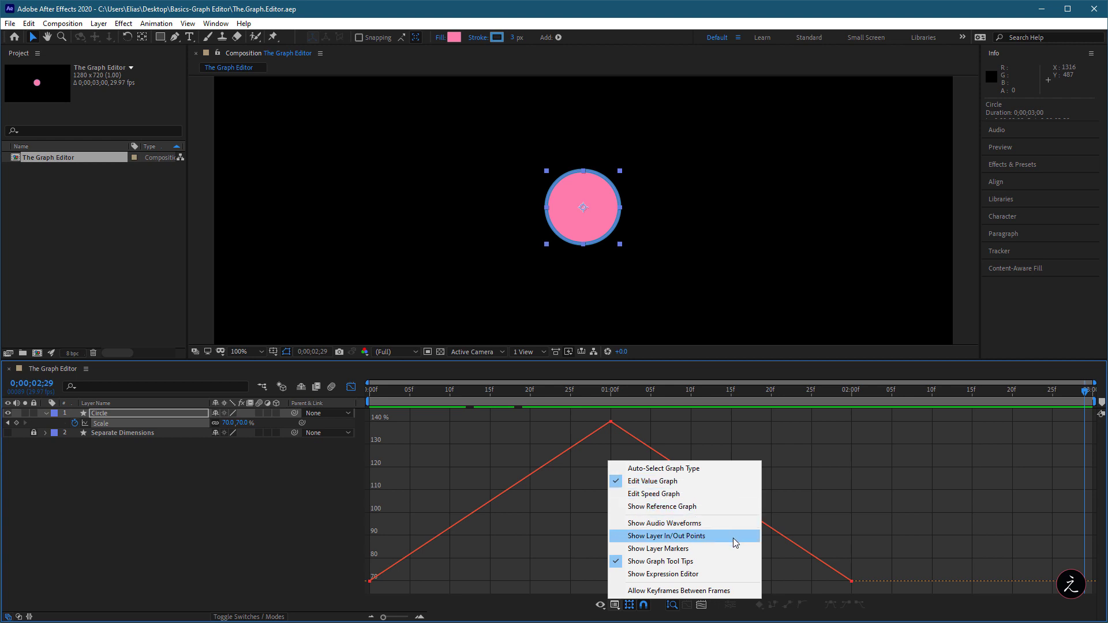
left_click(550, 616)
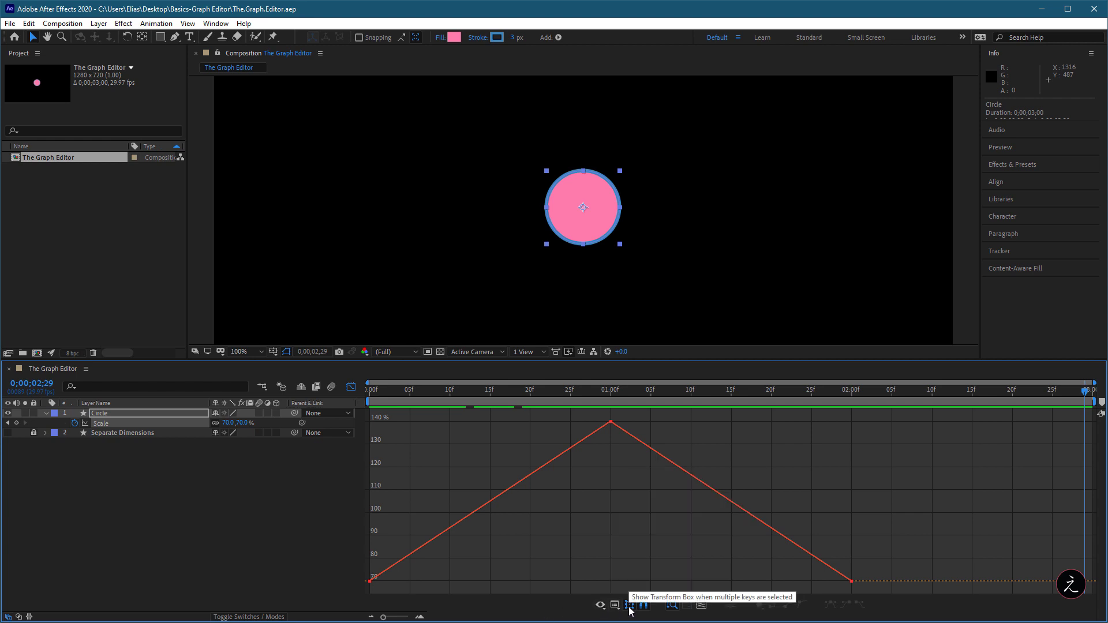
left_click_drag(862, 587, 601, 428)
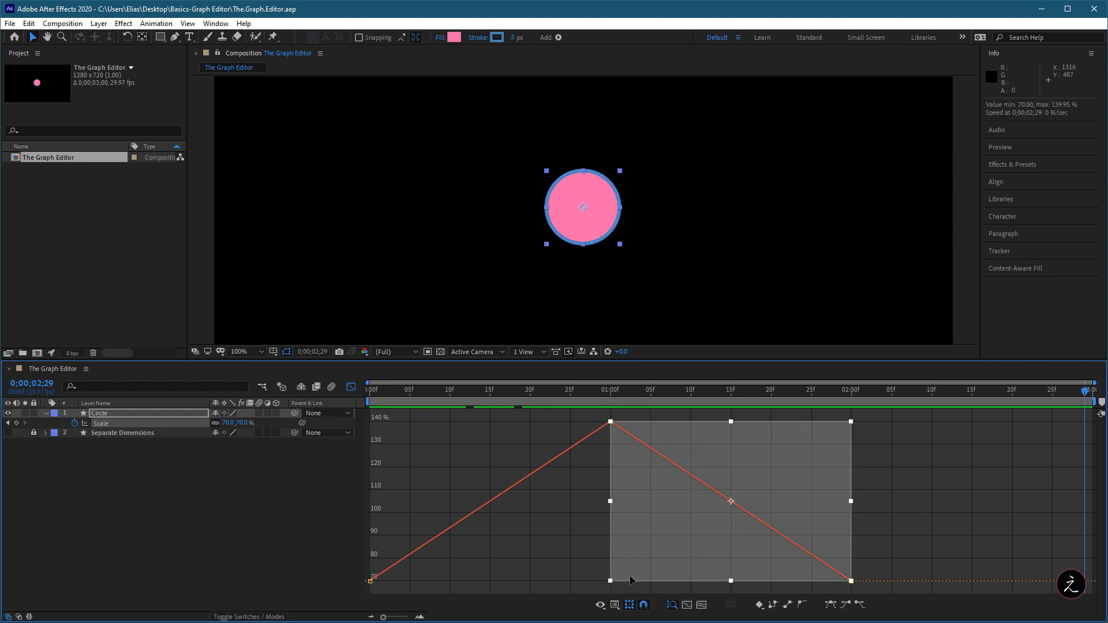
left_click(630, 604)
left_click(629, 605)
left_click(630, 604)
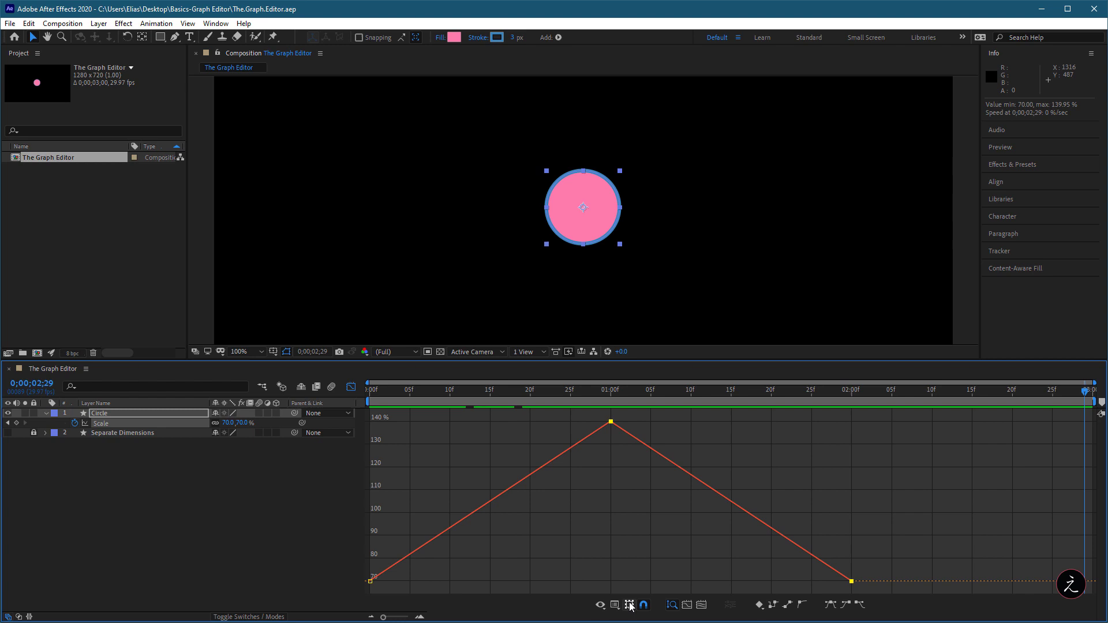
mouse_move(610, 421)
left_mouse_down()
mouse_move(635, 514)
mouse_move(667, 460)
mouse_move(611, 440)
left_mouse_up()
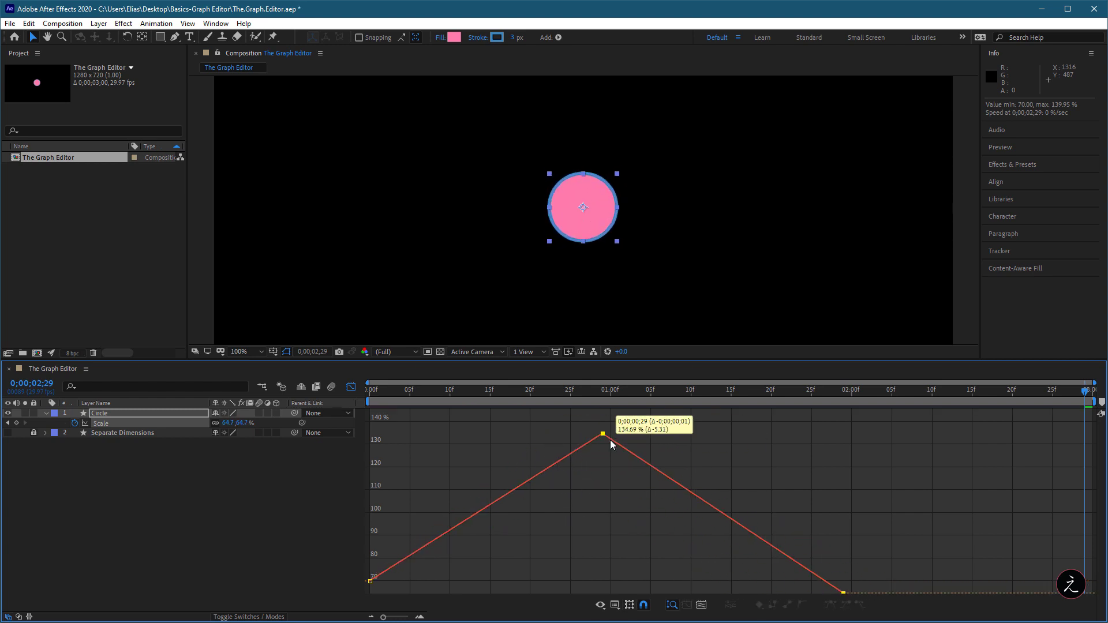
left_click(630, 605)
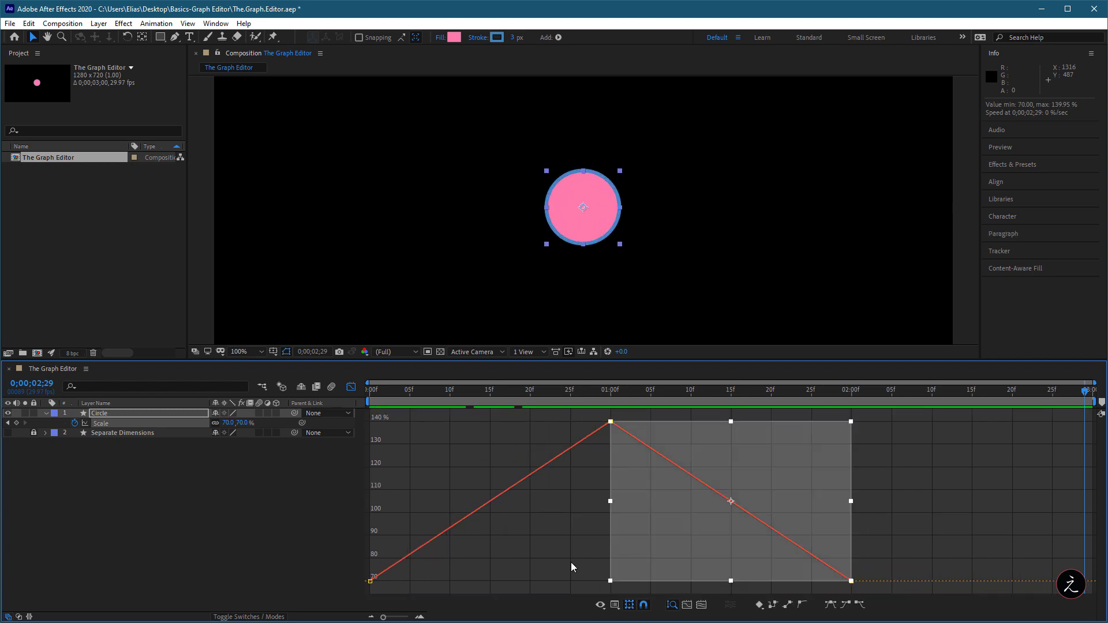
left_click(566, 526)
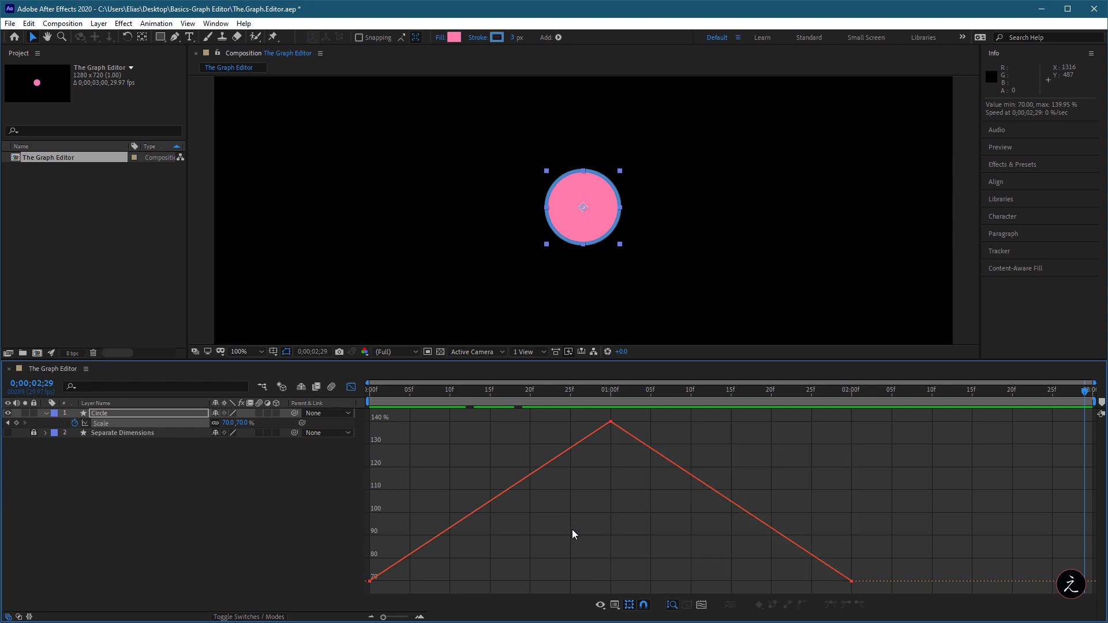
left_click(645, 606)
mouse_move(611, 422)
left_mouse_down()
mouse_move(641, 447)
mouse_move(569, 456)
mouse_move(562, 442)
mouse_move(585, 434)
mouse_move(597, 469)
mouse_move(635, 461)
mouse_move(653, 482)
mouse_move(651, 465)
mouse_move(603, 452)
mouse_move(624, 435)
mouse_move(604, 431)
left_mouse_up()
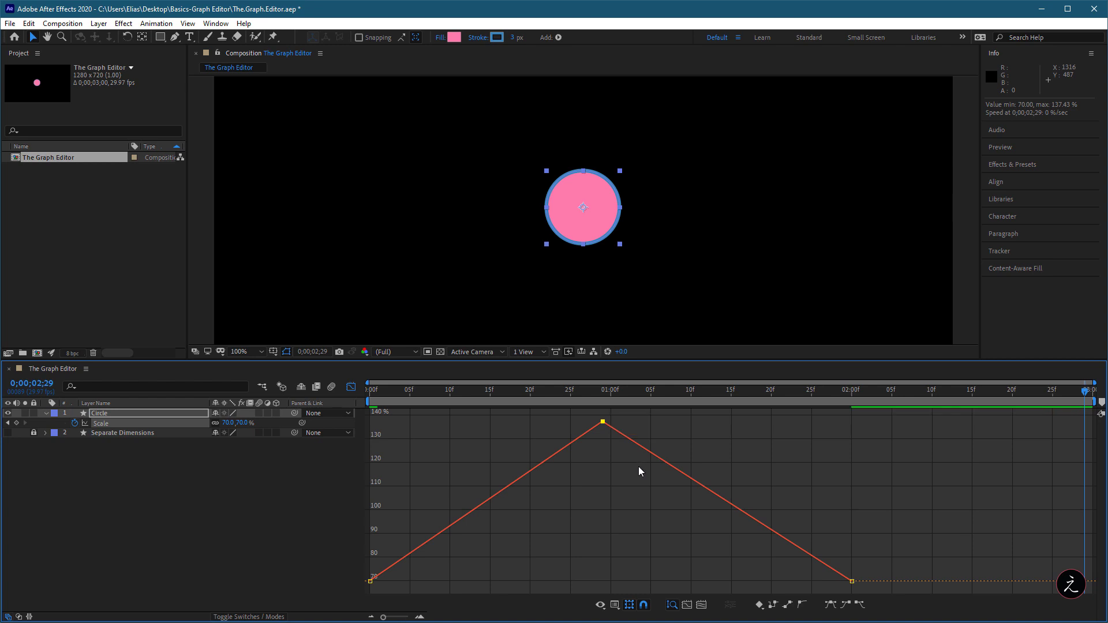
key("ctrl+z")
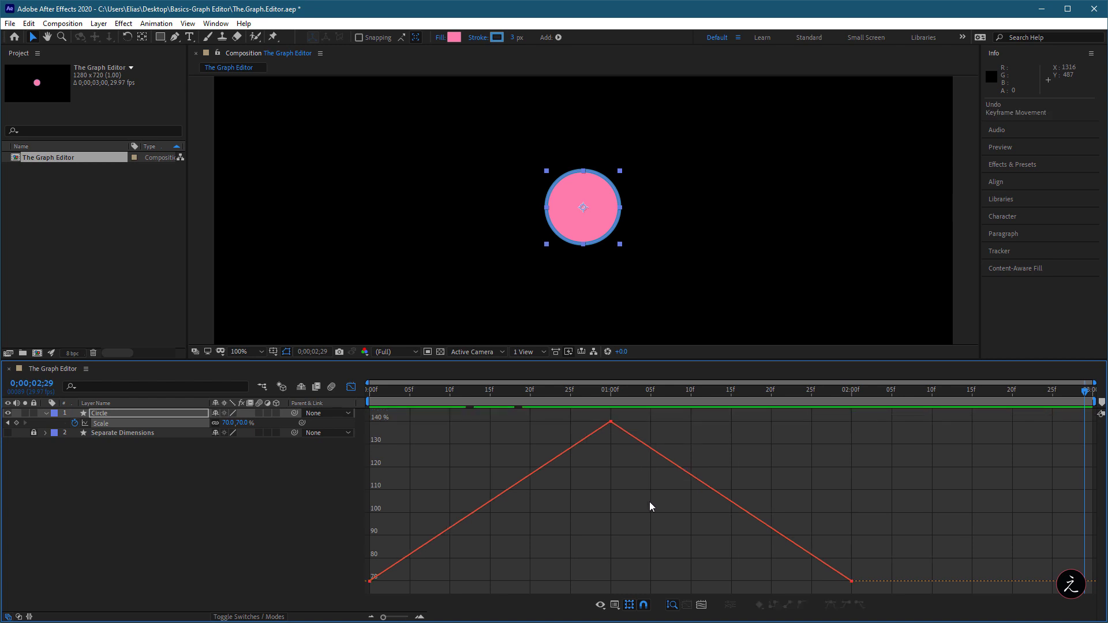
Enable auto-zoom graph height and set the peak Scale keyframe to 100%.
left_click(677, 609)
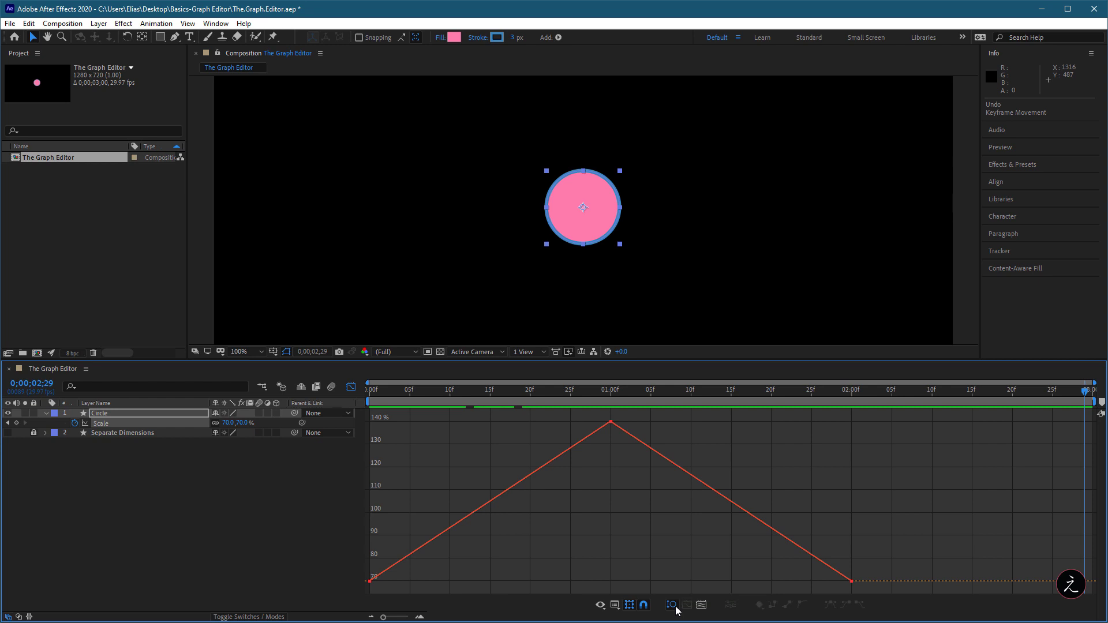
mouse_move(612, 422)
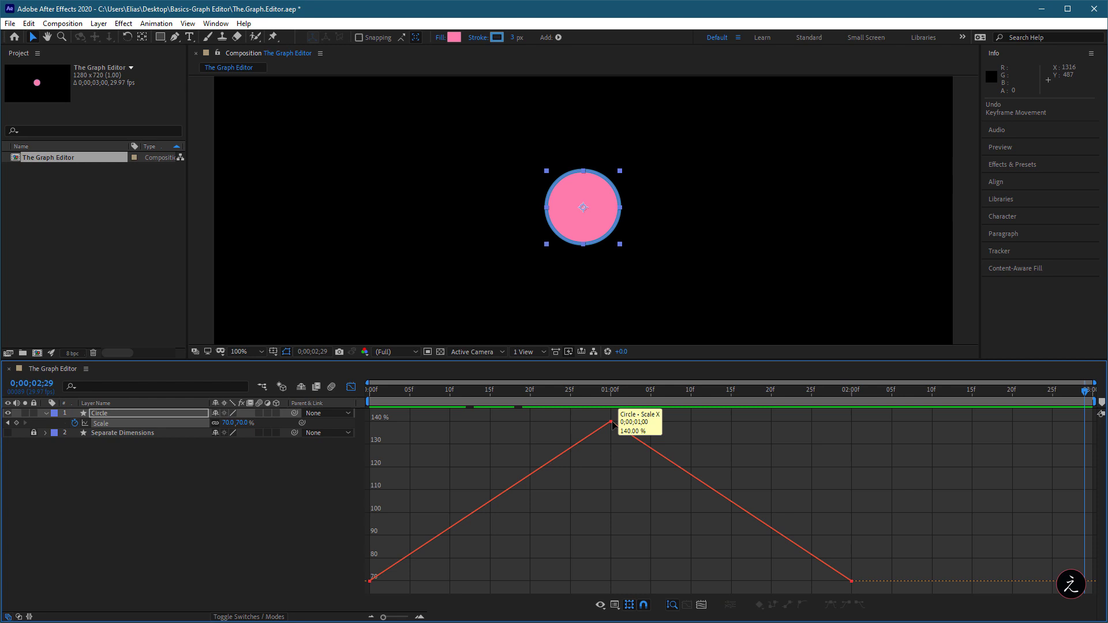
double_click(612, 422)
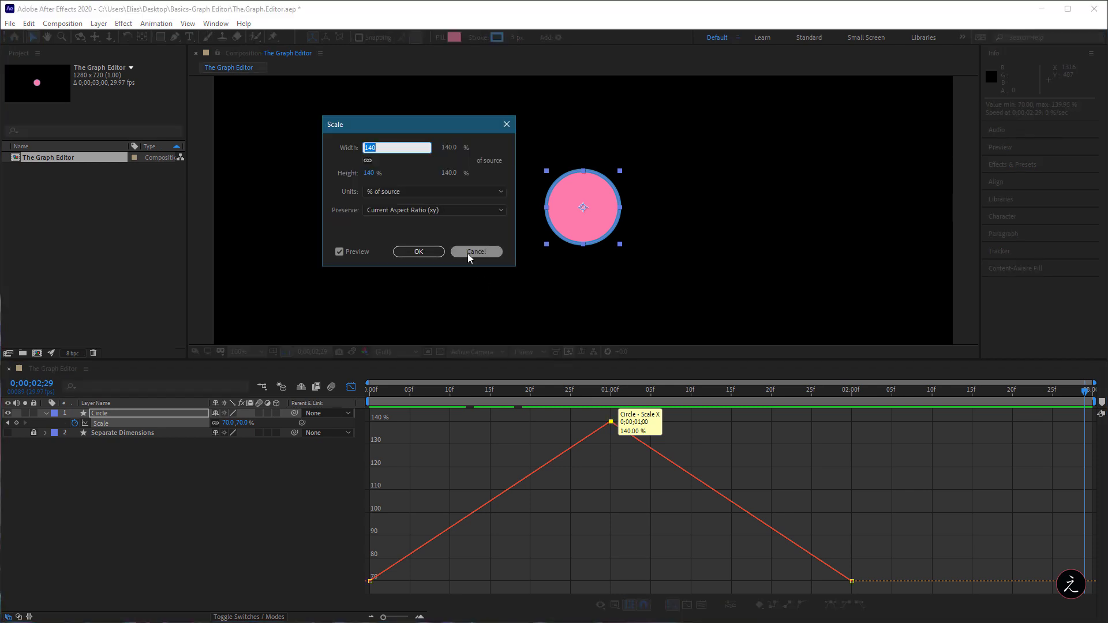
type("100")
left_click(420, 252)
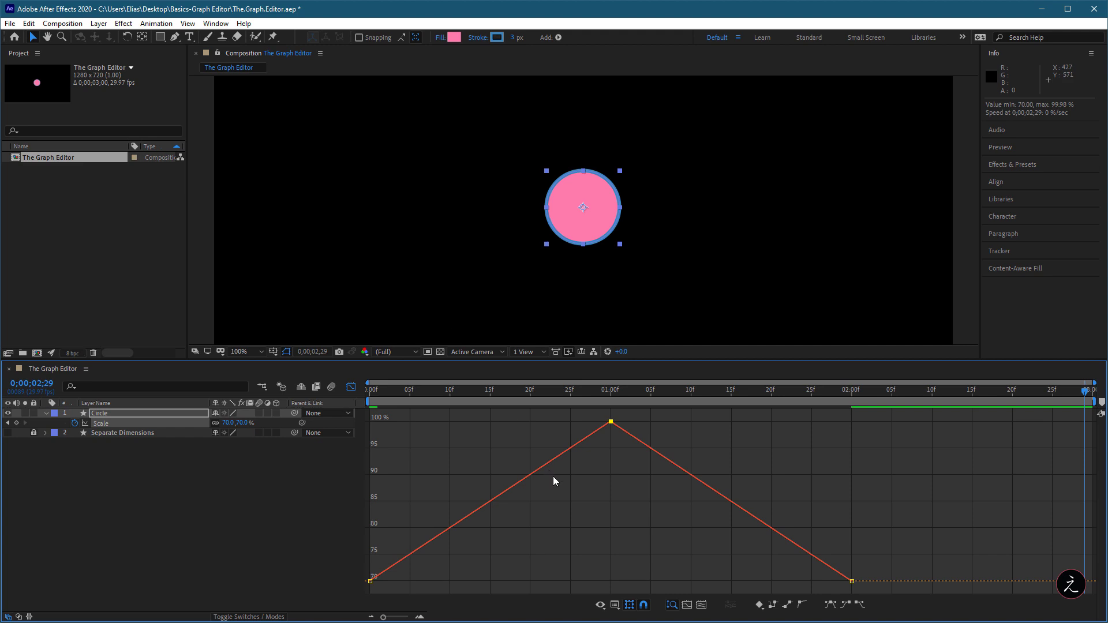
Toggle auto-zoom graph height and drag the peak keyframe down to about 79%.
left_click(670, 606)
left_click(672, 604)
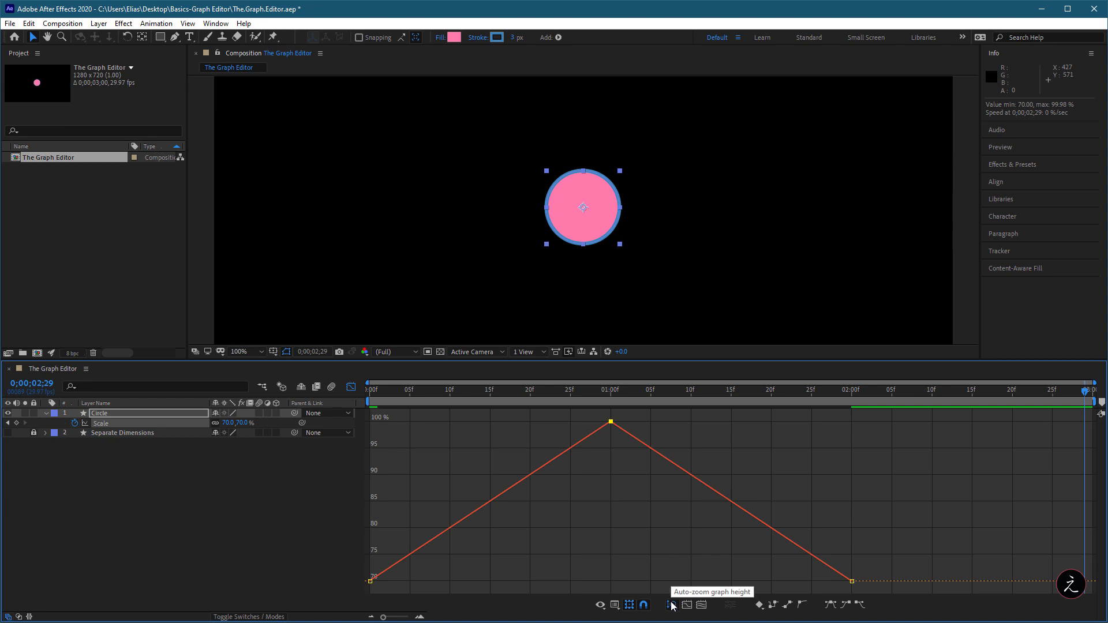
mouse_move(616, 426)
left_click_drag(617, 426, 633, 538)
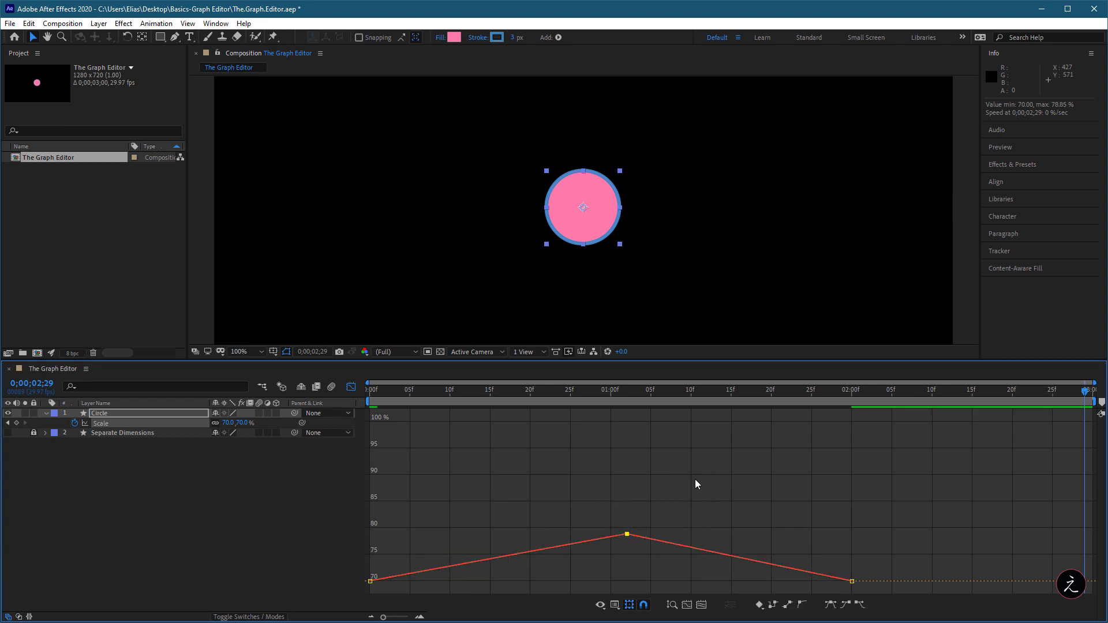
Undo lowering the peak, select the peak and end keyframes, and zoom the graph to fit them.
key("ctrl+z")
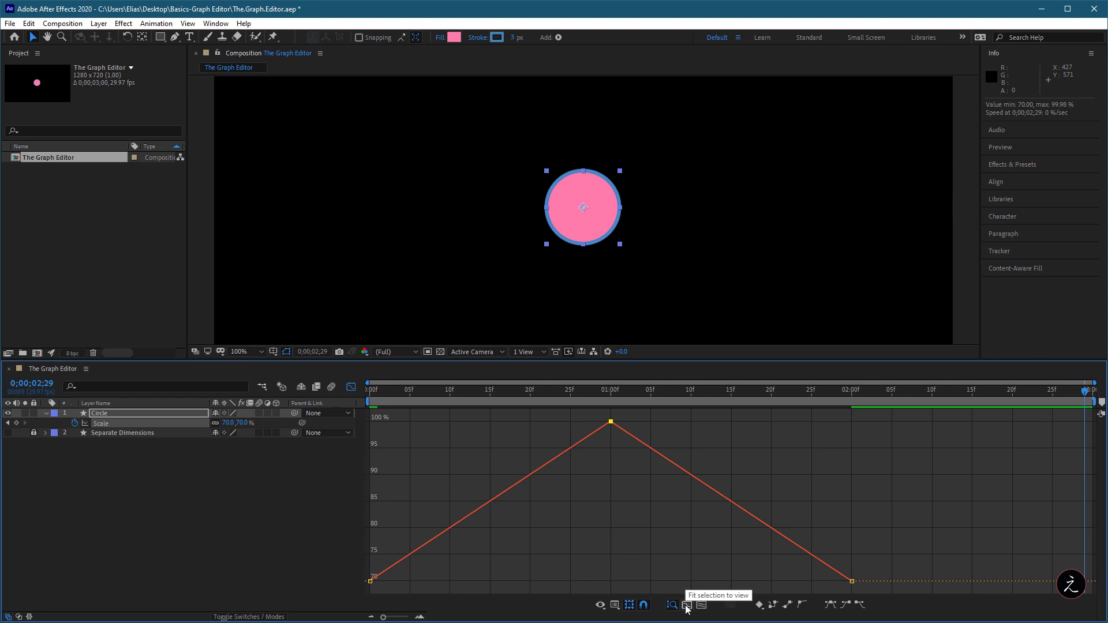
left_click_drag(861, 589, 587, 415)
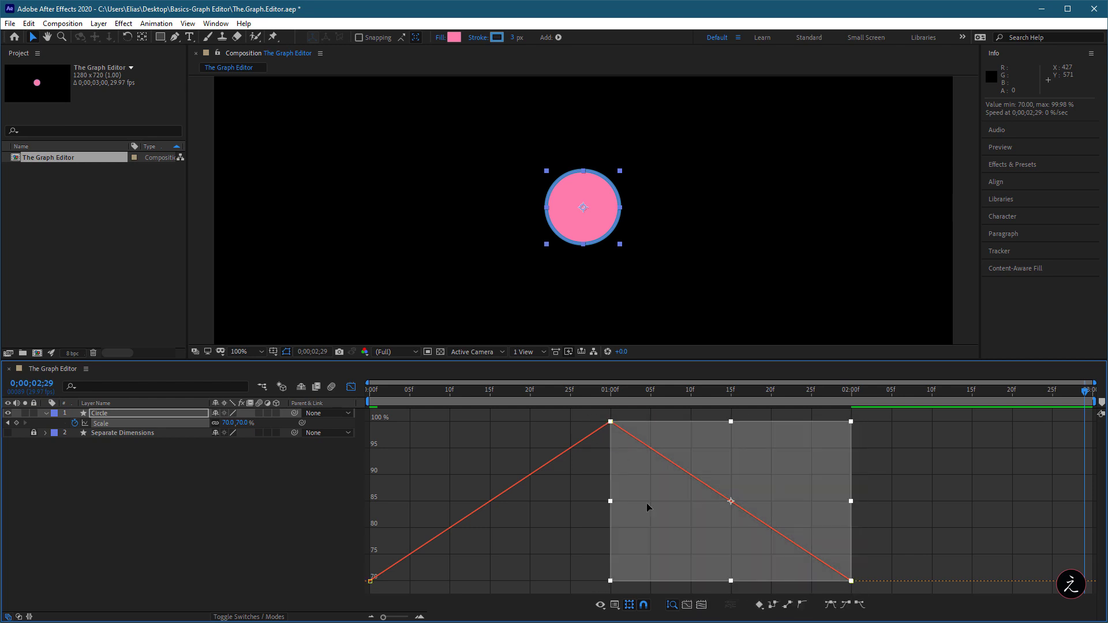
left_click(687, 606)
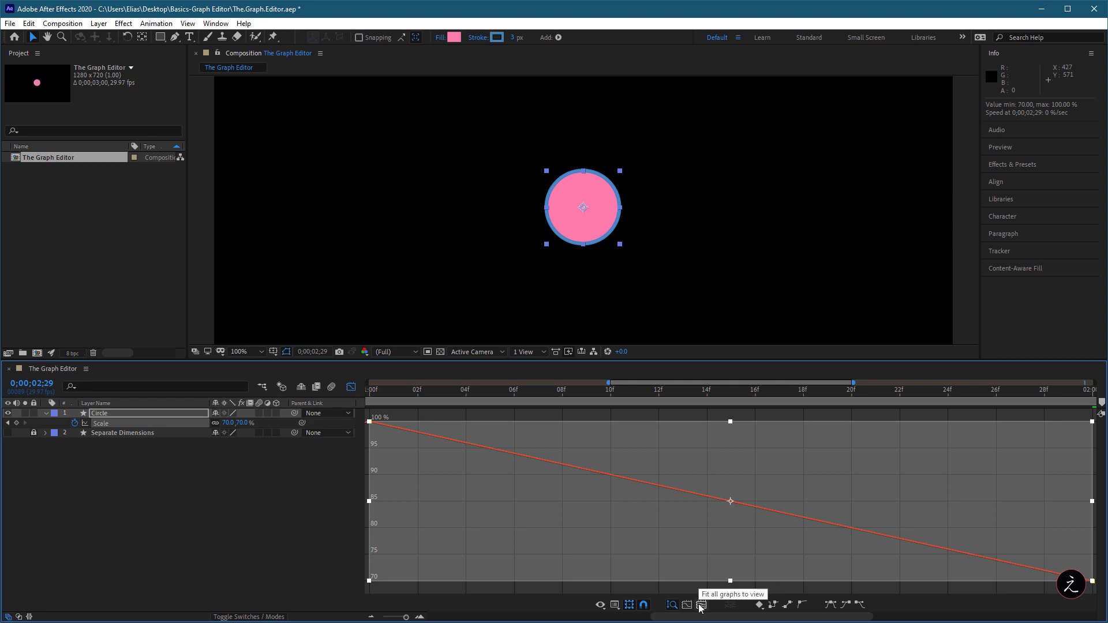
Hide and lock the Circle layer; show and unlock Separate Dimensions.
left_click(700, 606)
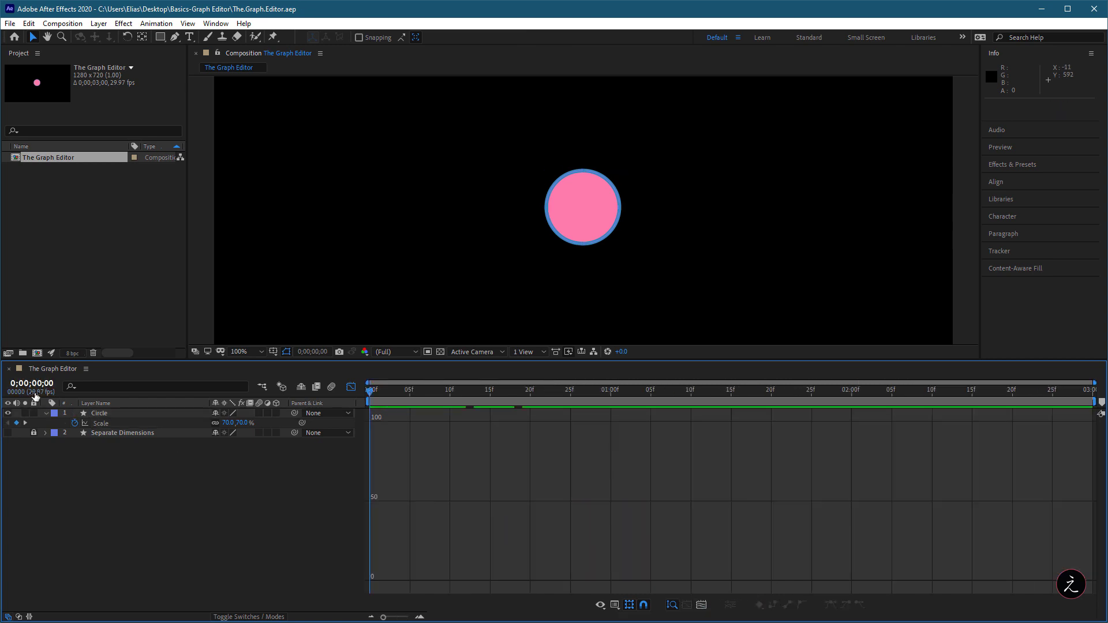
left_click(45, 413)
left_click(8, 423)
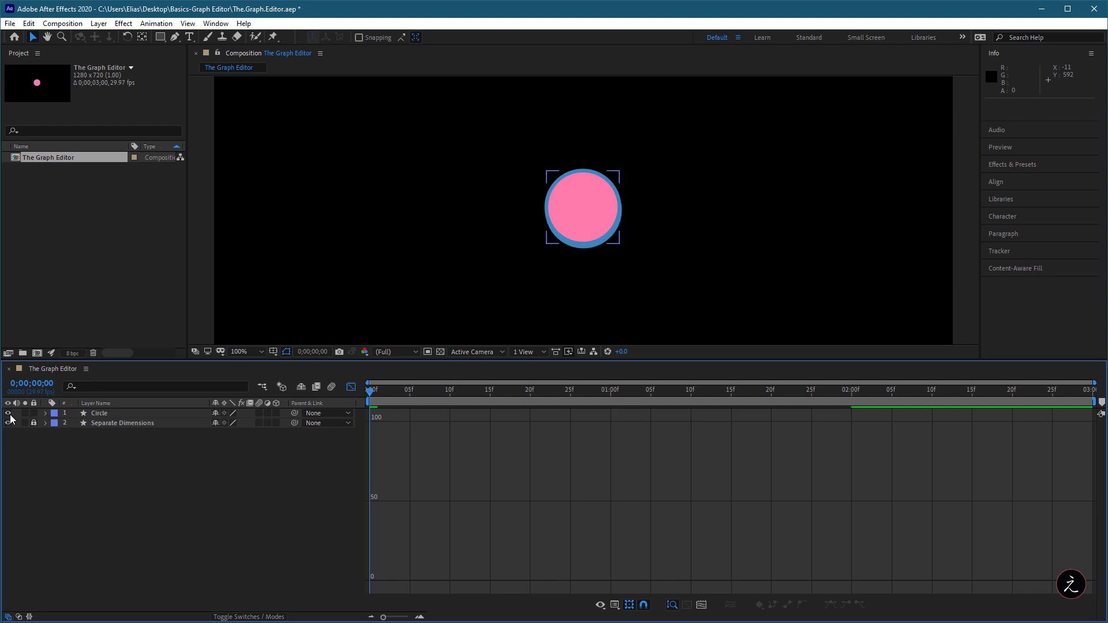
left_click(8, 413)
left_click(33, 413)
left_click(33, 423)
Select Separate Dimensions, return to layer bars, and make it a 3D layer.
left_click(117, 425)
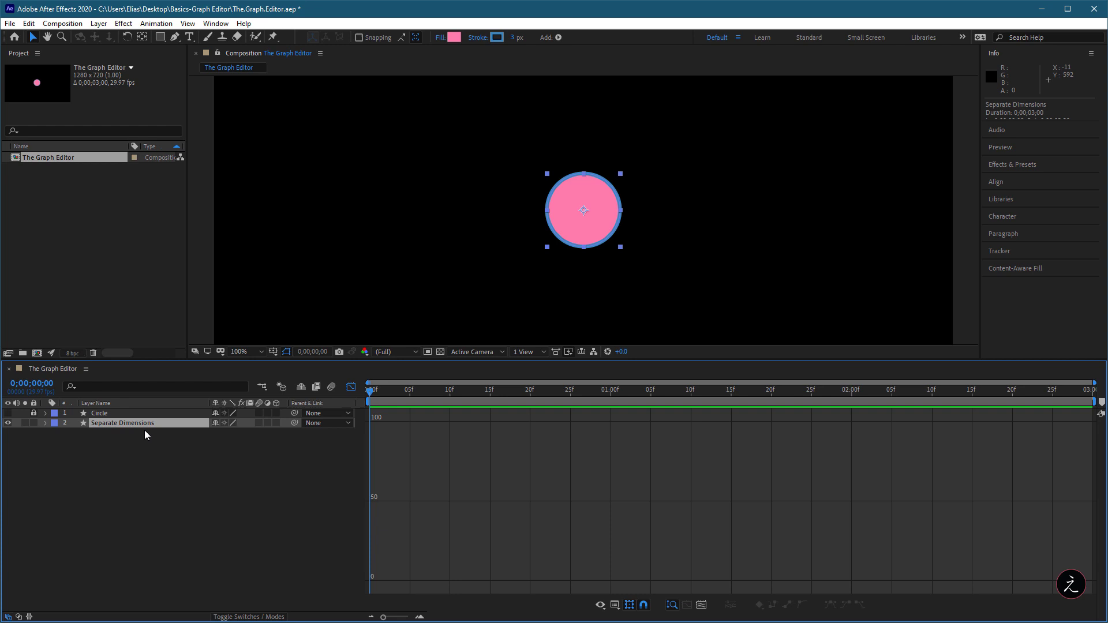
left_click(354, 386)
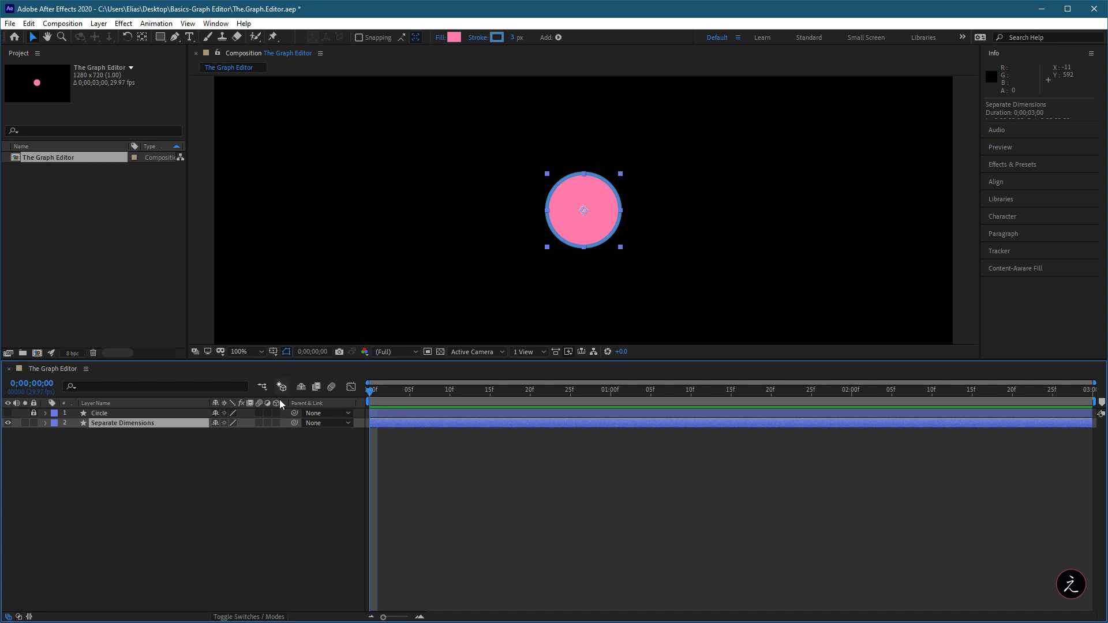
left_click(276, 424)
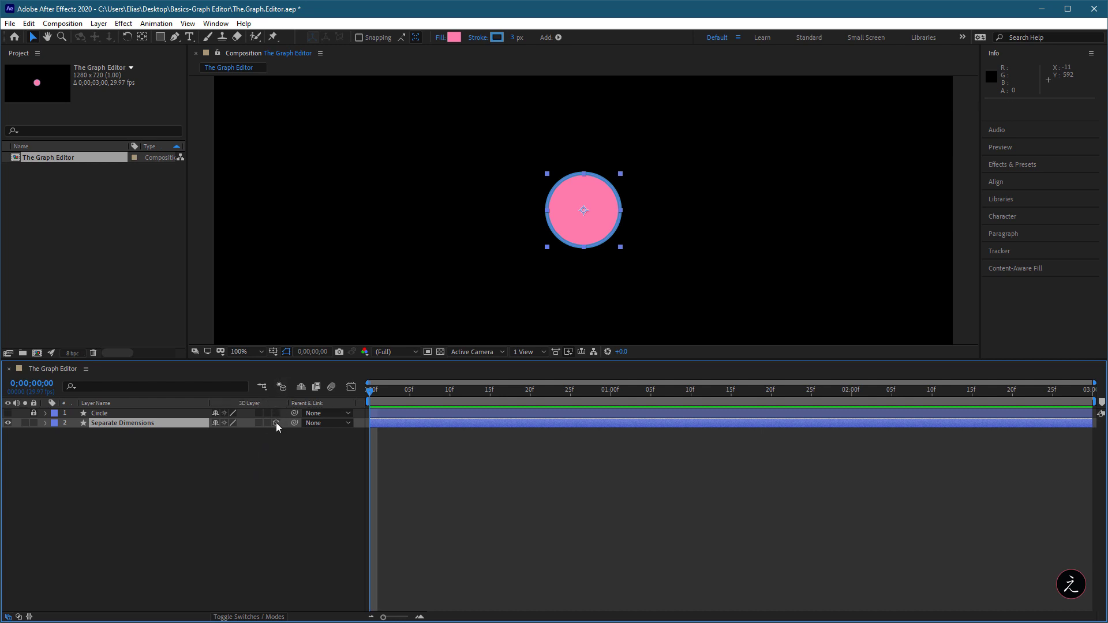
Set a Position keyframe at 0f on Separate Dimensions and move the current time to 01:00f.
left_click(46, 424)
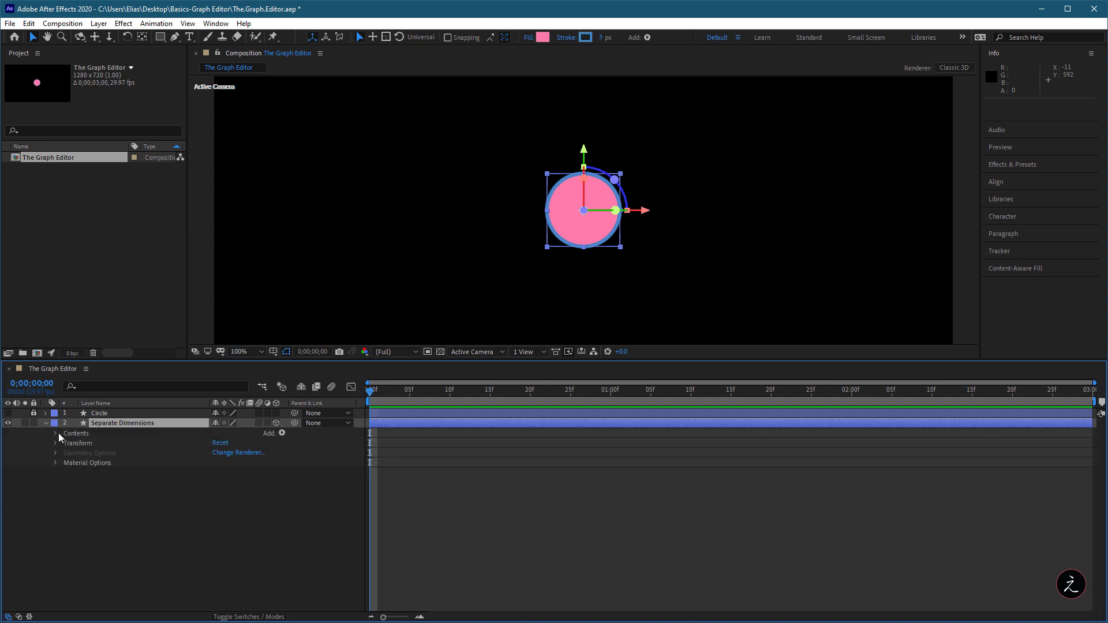
left_click(56, 442)
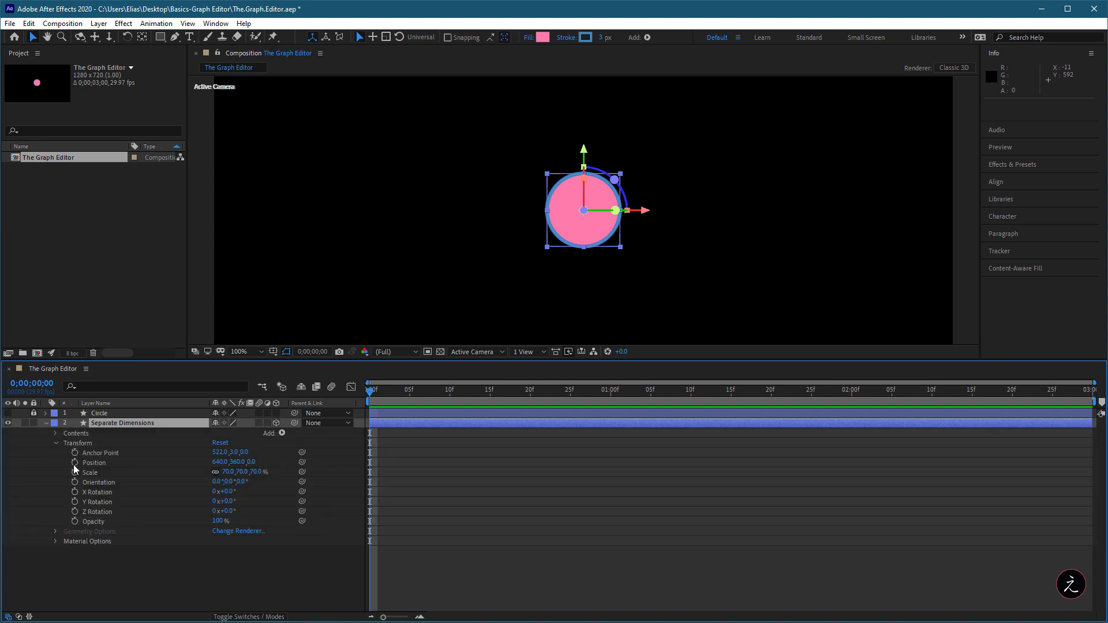
left_click(75, 462)
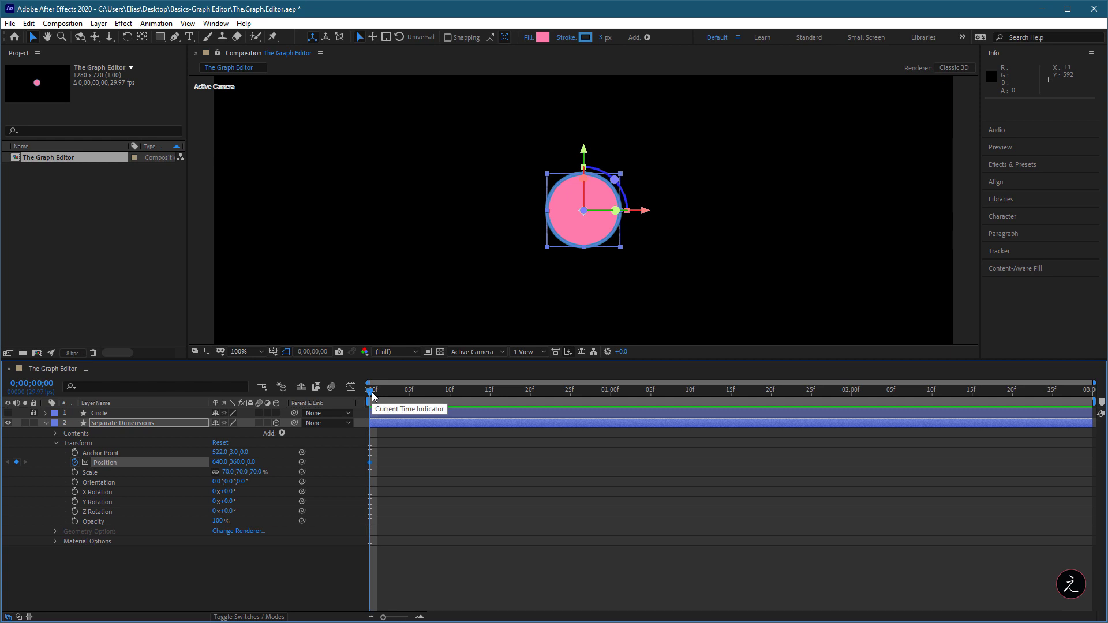
left_click_drag(372, 394, 613, 400)
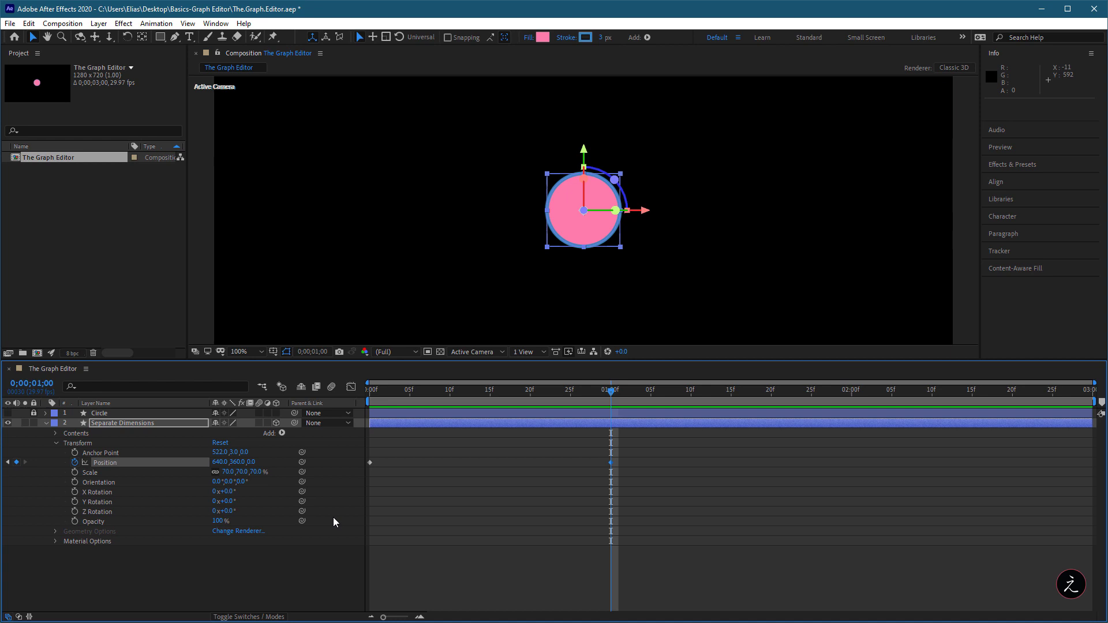
In the Graph Editor, separate Position into X, Y, Z and drag the X keyframe later and lower.
left_click(351, 388)
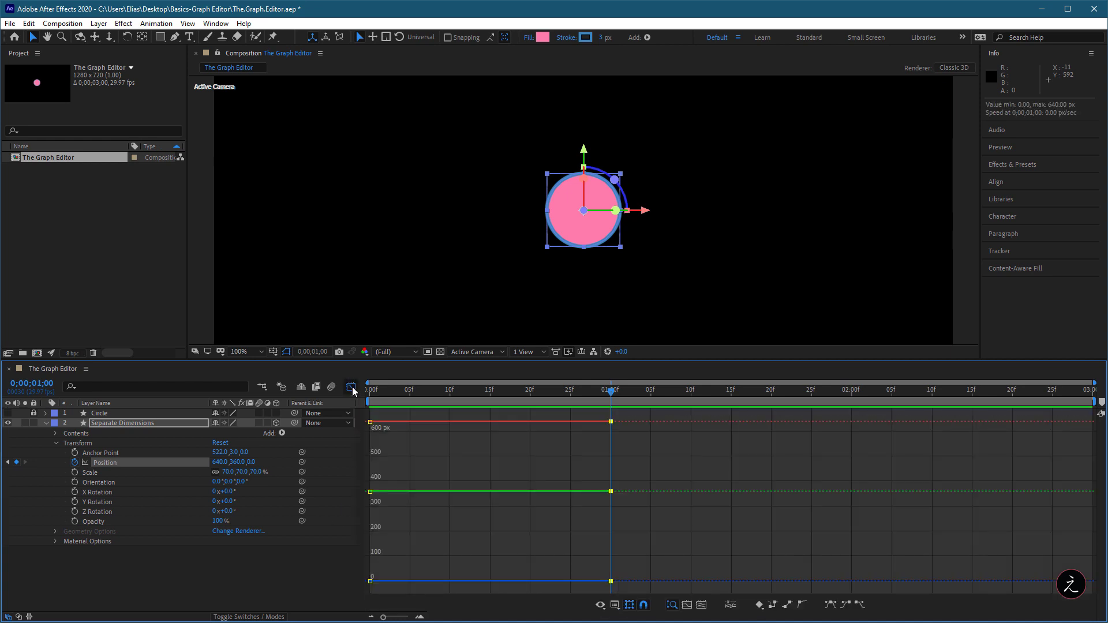
left_click(731, 605)
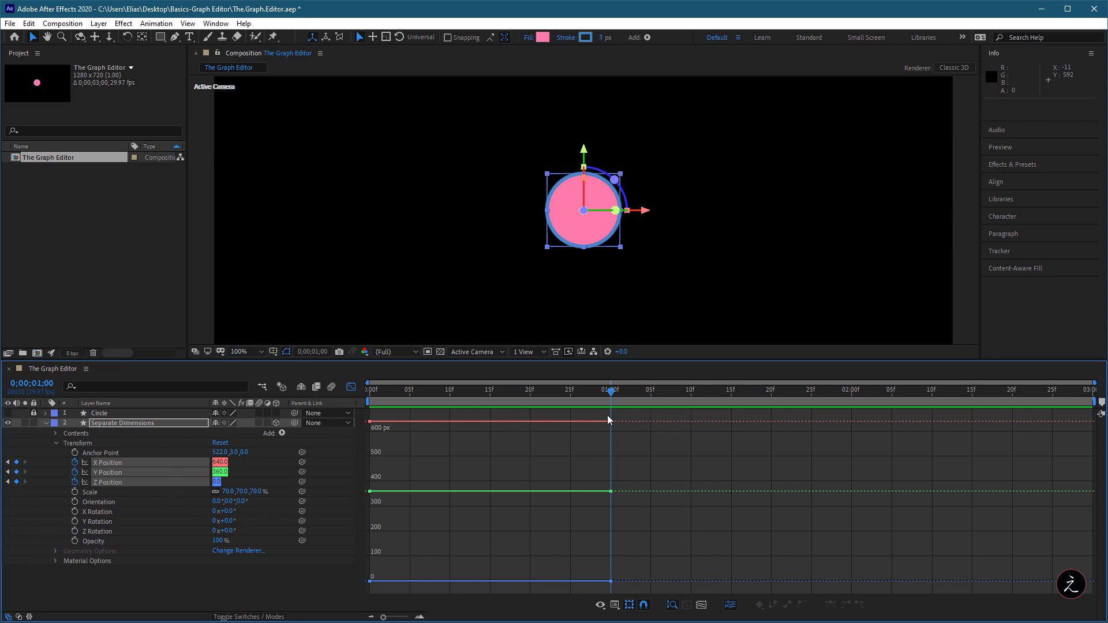
mouse_move(611, 422)
left_click_drag(619, 424, 875, 484)
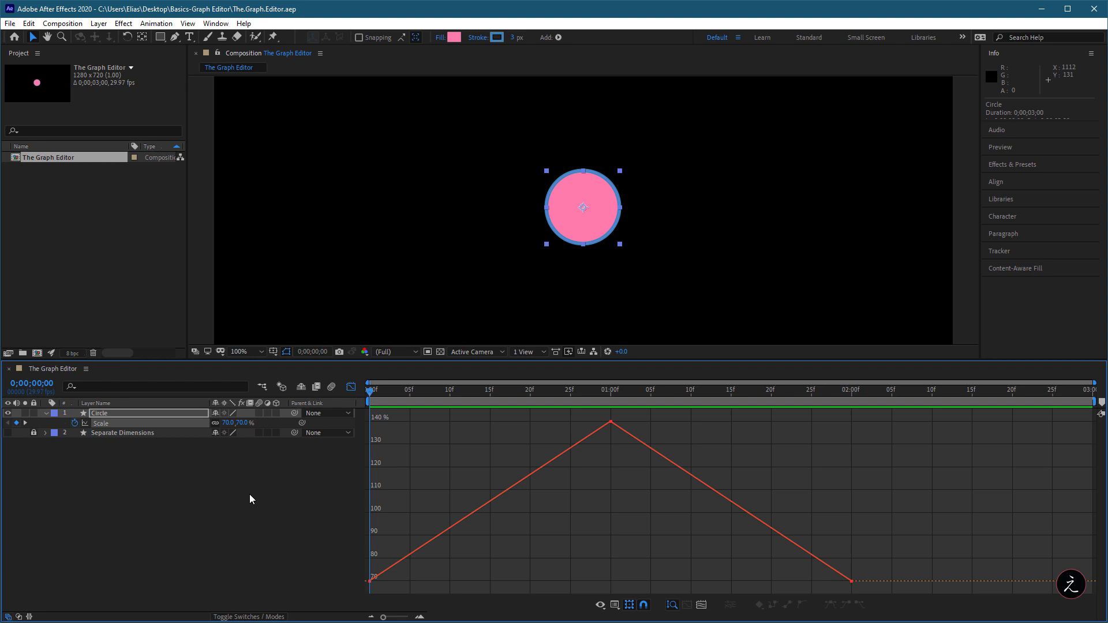
Preview the Circle's linear 70–140–70% Scale animation, stop it, and select the first keyframe.
key("space")
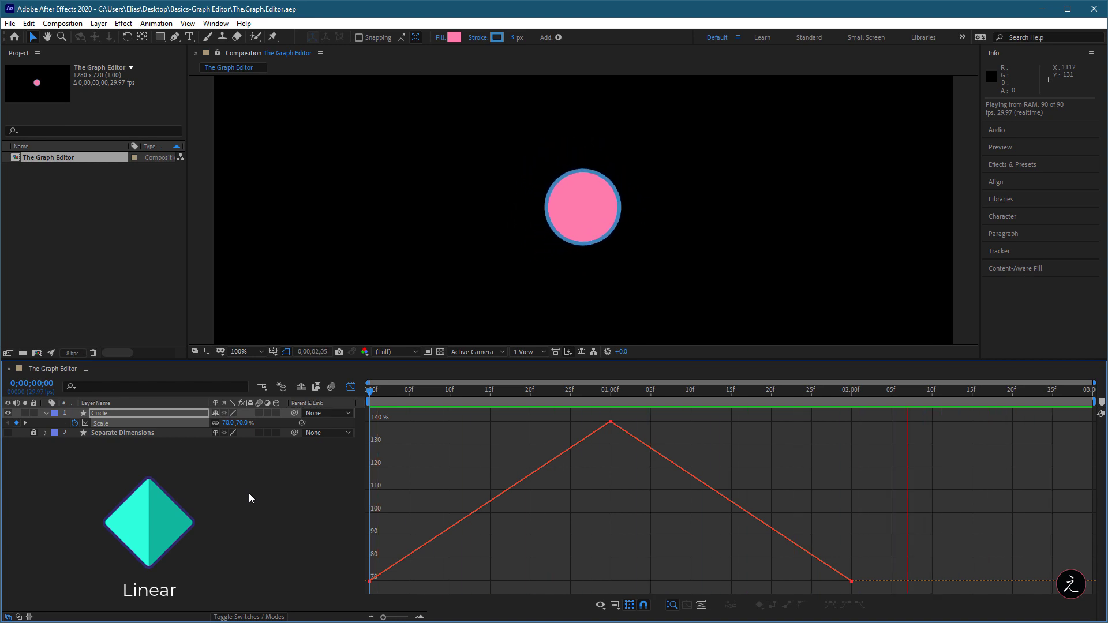
mouse_move(373, 581)
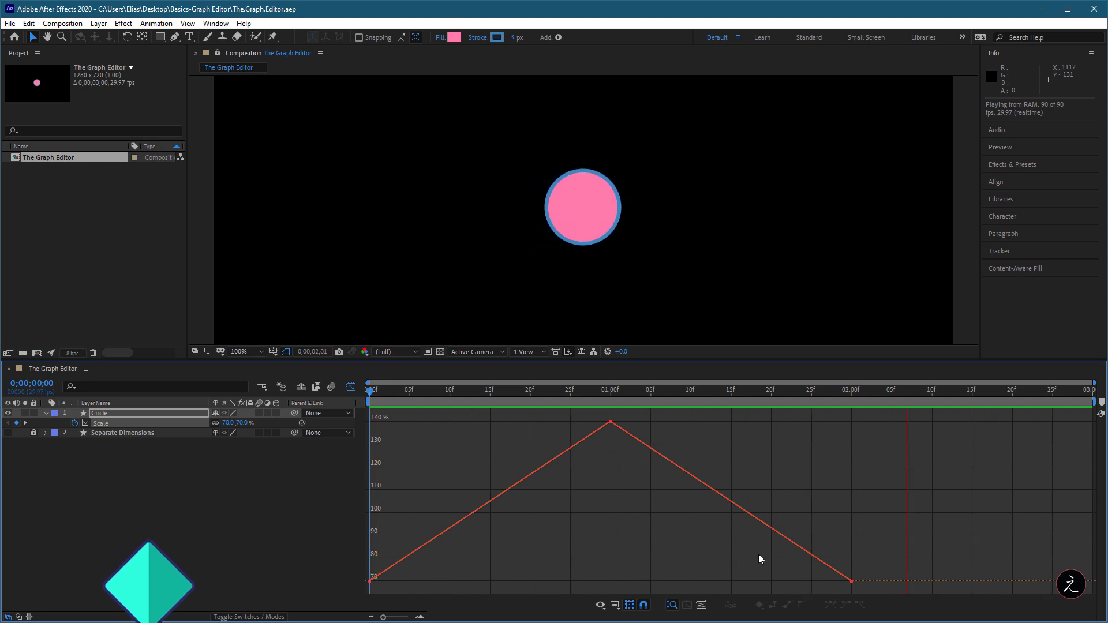
key("space")
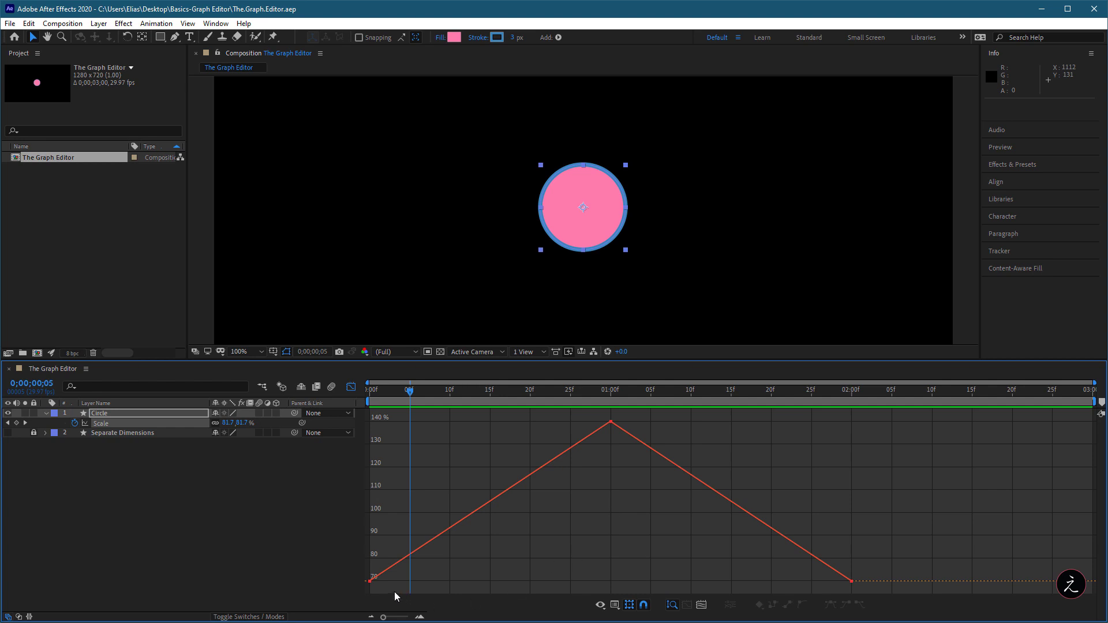
left_click(370, 582)
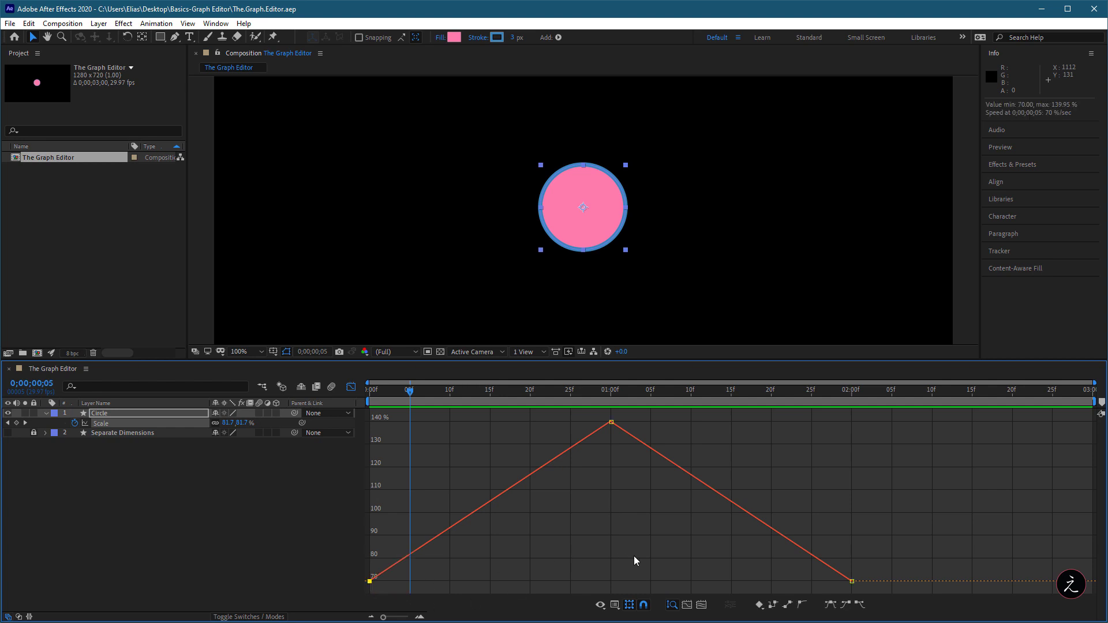
left_click(772, 606)
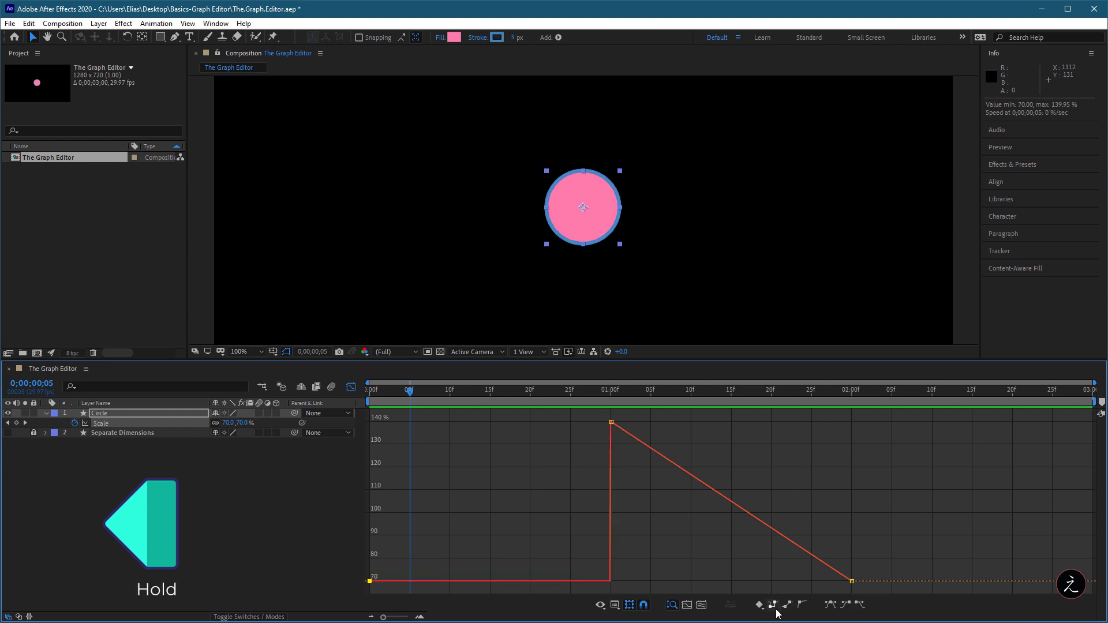
key("space")
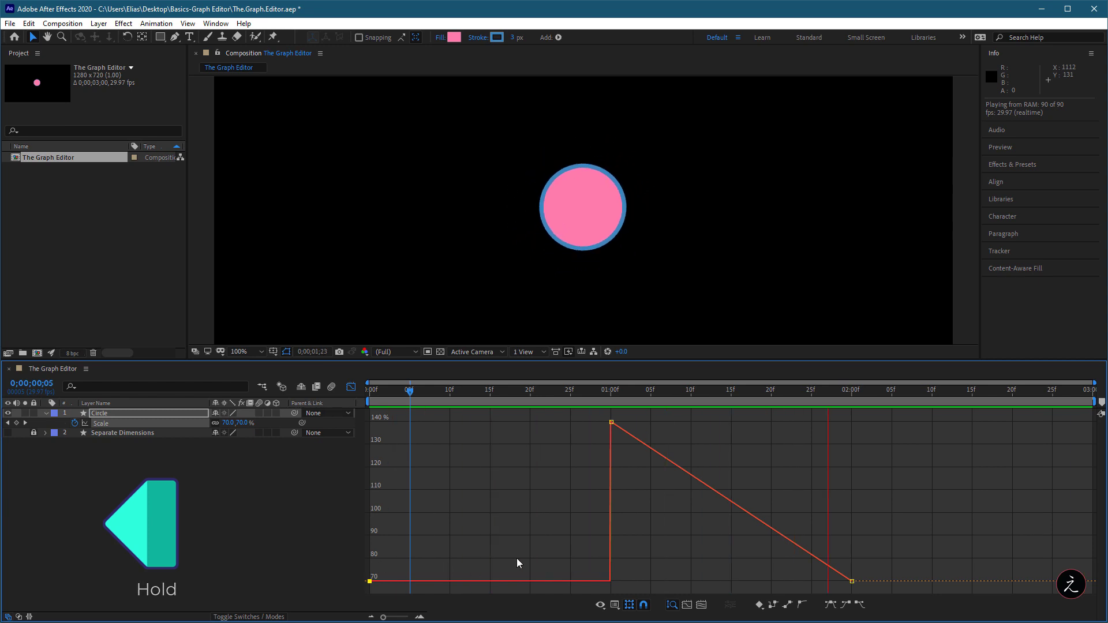
key("space")
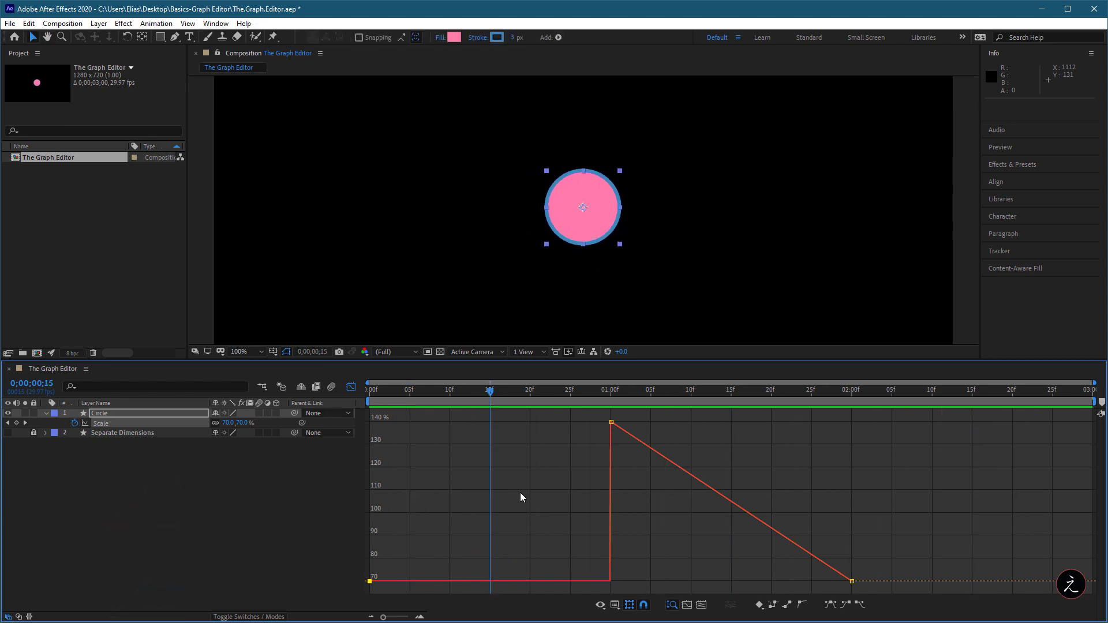
Undo the Hold, convert all Scale keyframes to Auto Bezier, and preview the result.
key("ctrl+z")
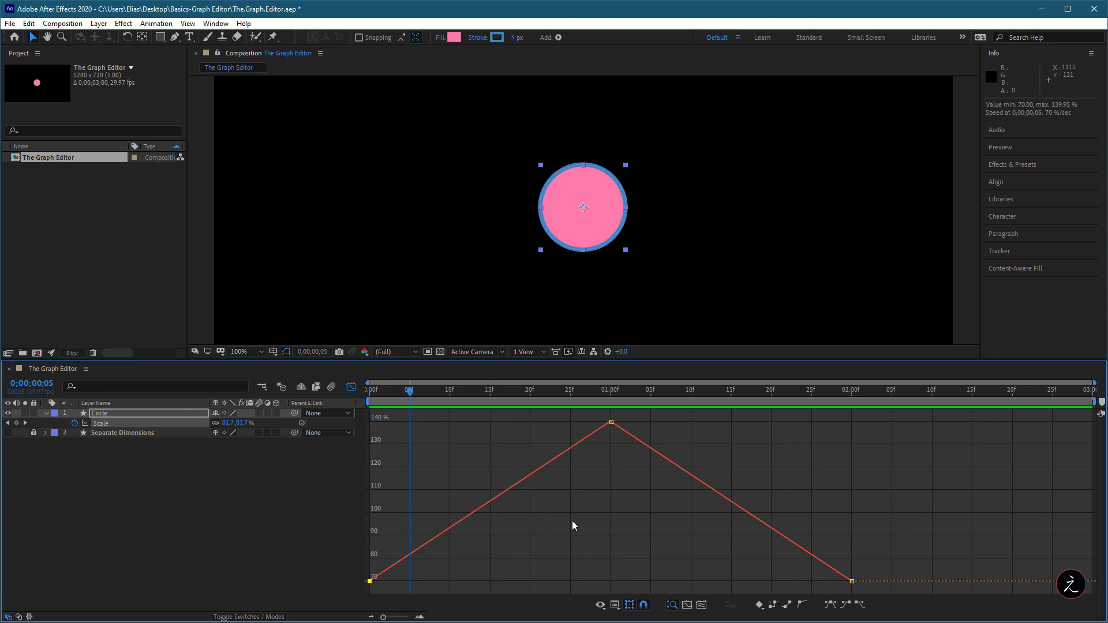
key("ctrl+alt+a")
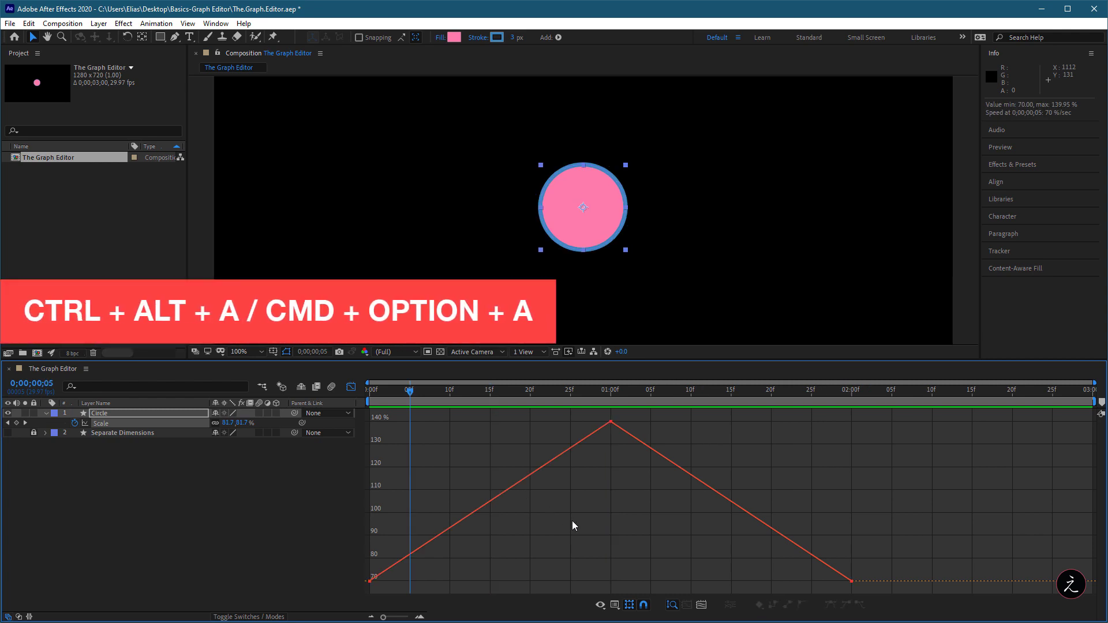
key("ctrl+alt+a")
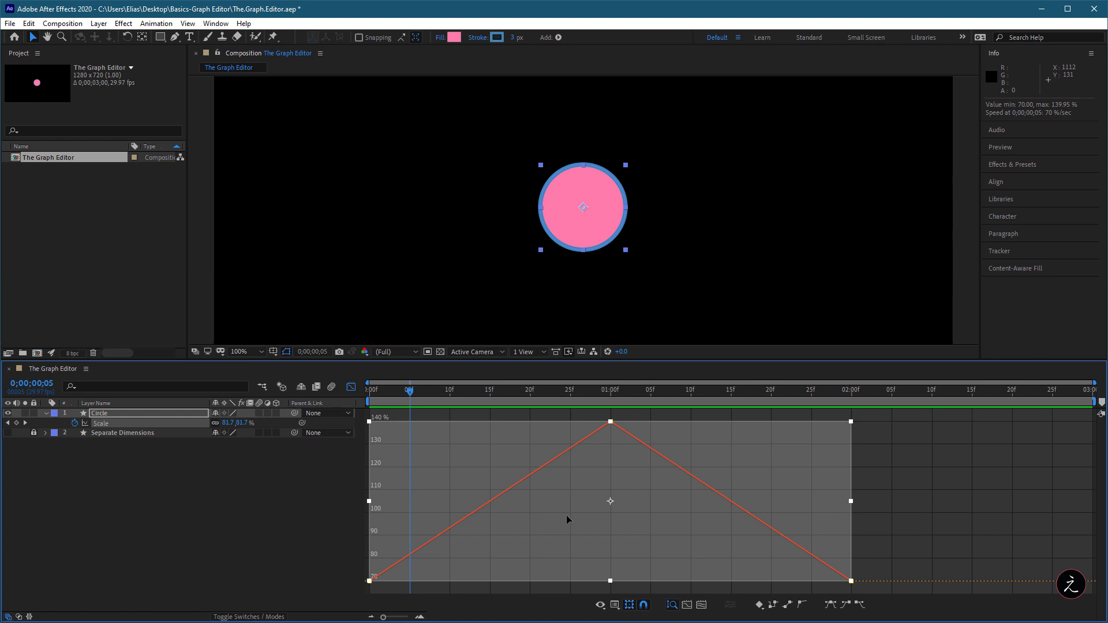
left_click(802, 606)
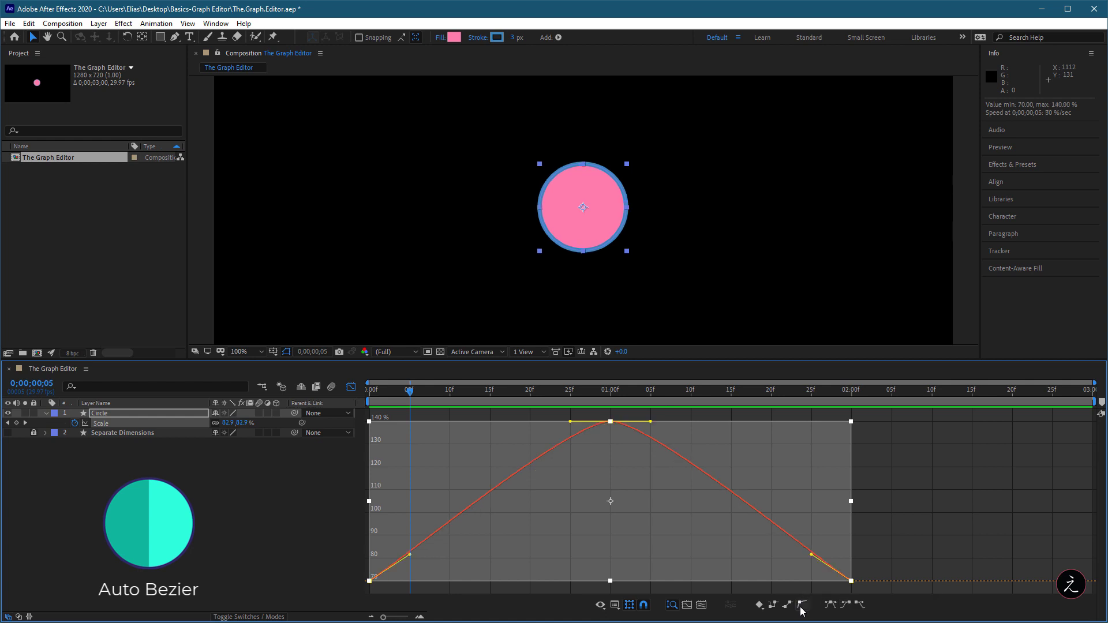
key("space")
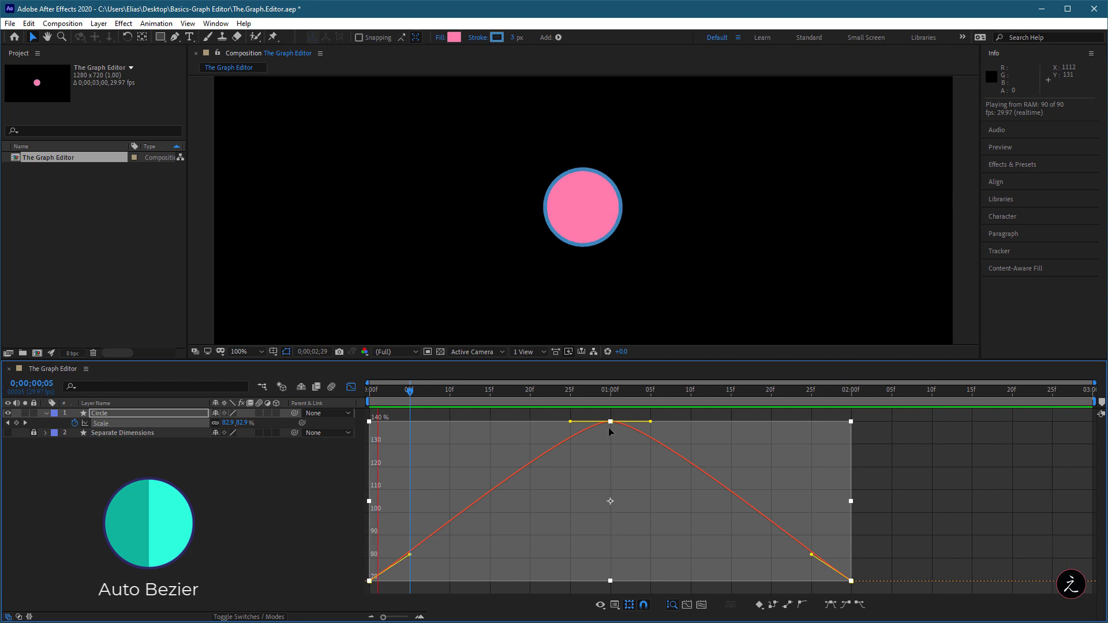
mouse_move(413, 557)
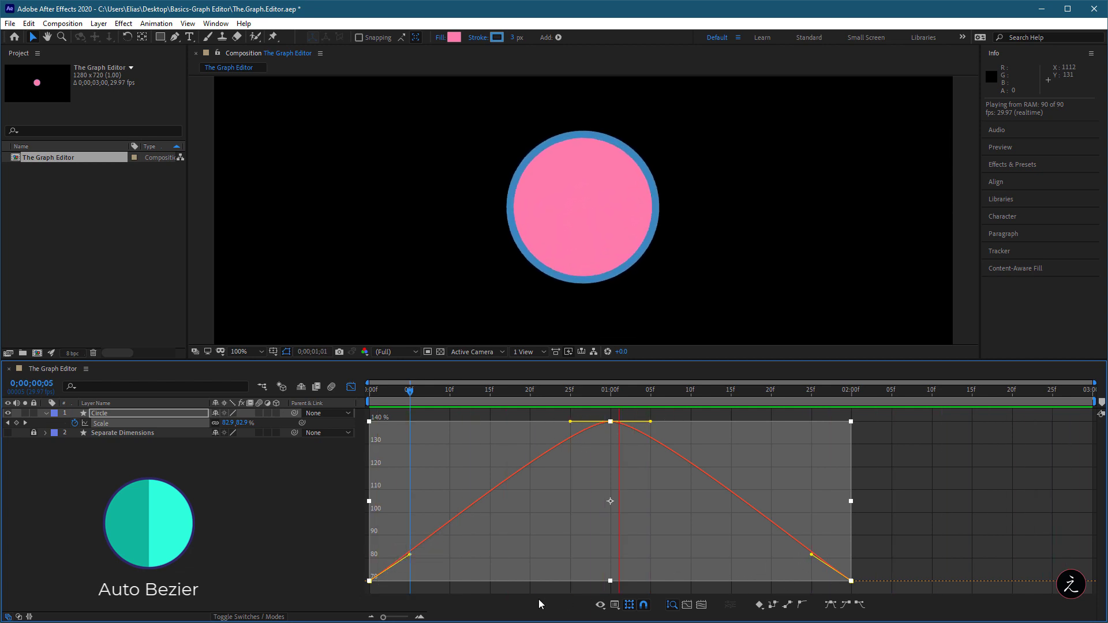
key("space")
left_click(442, 588)
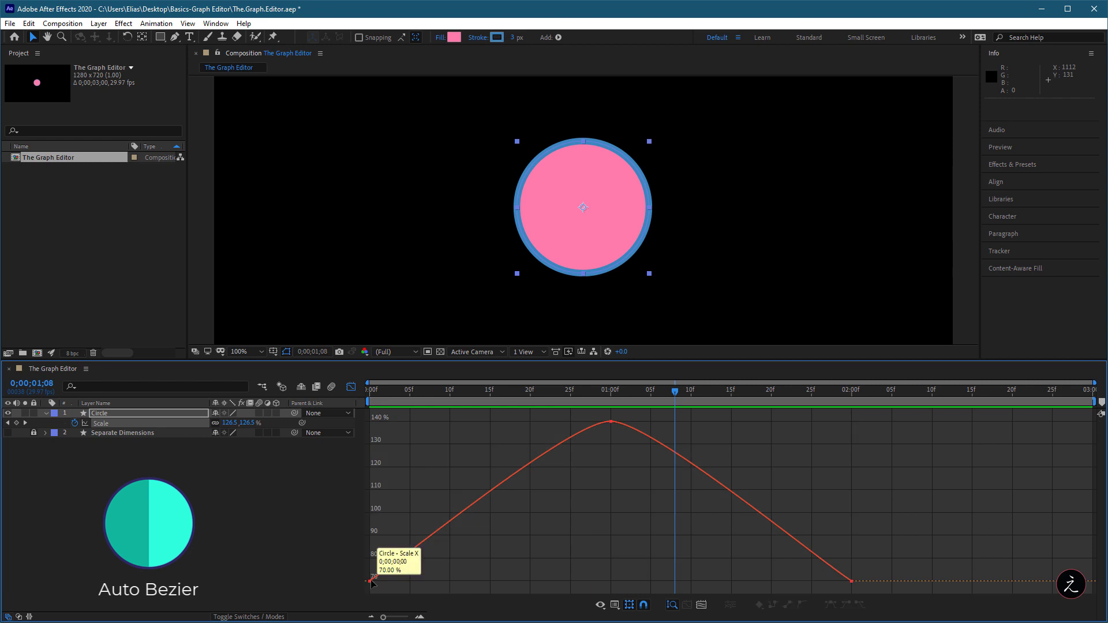
Drag Bezier handles to ease out of 70%, into and out of 140%, and into the end.
left_click(371, 582)
left_click_drag(410, 556, 568, 583)
left_click_drag(570, 424, 504, 421)
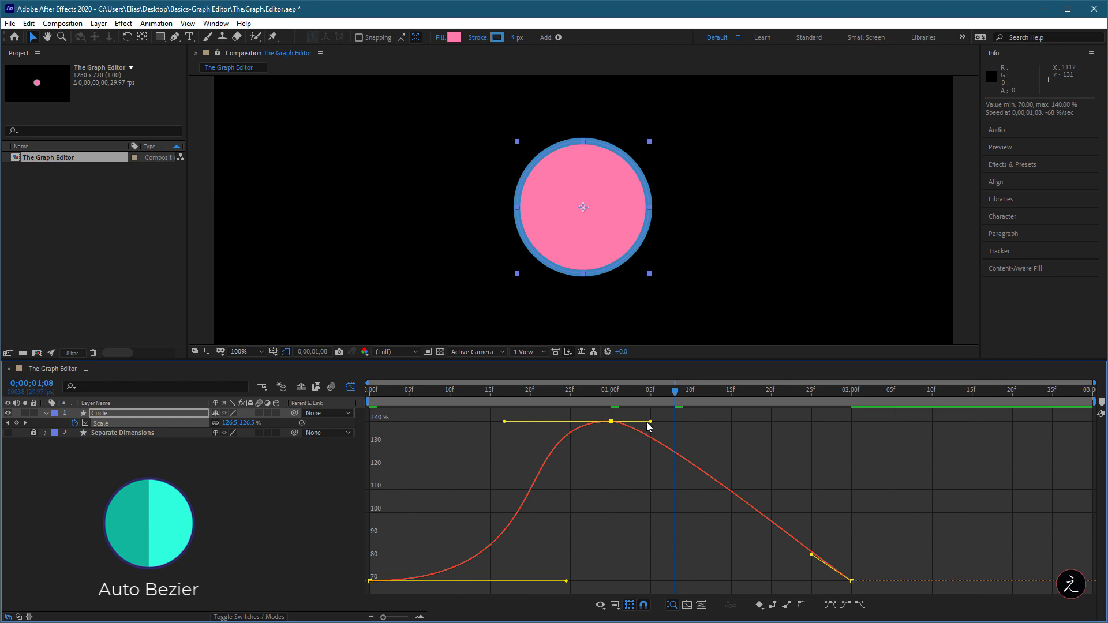
left_click_drag(650, 425, 752, 430)
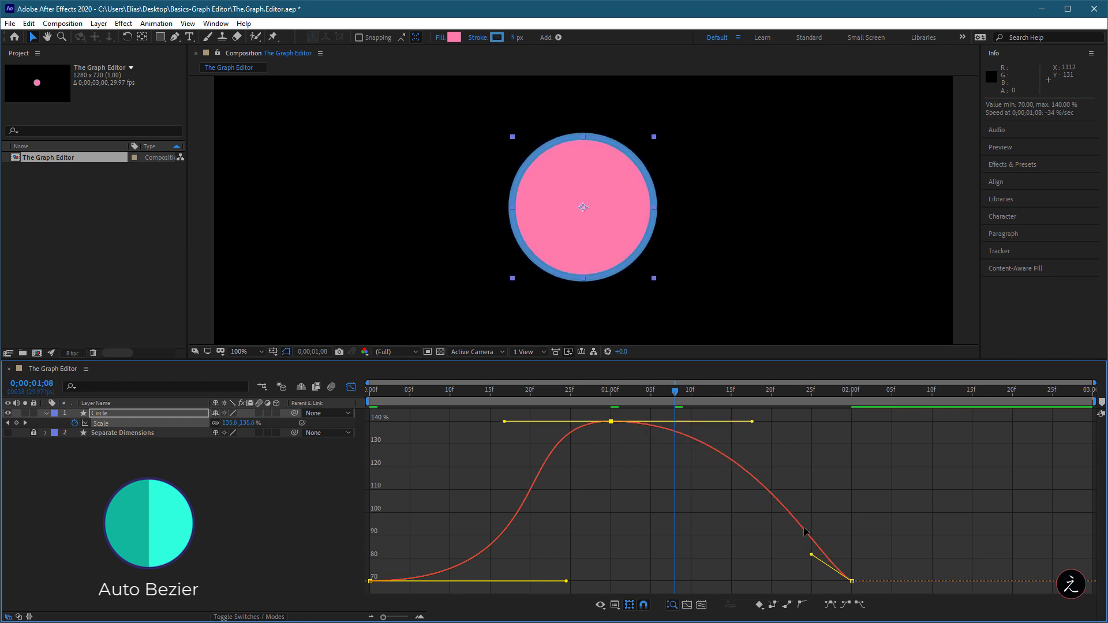
left_click_drag(811, 556, 726, 579)
key("space")
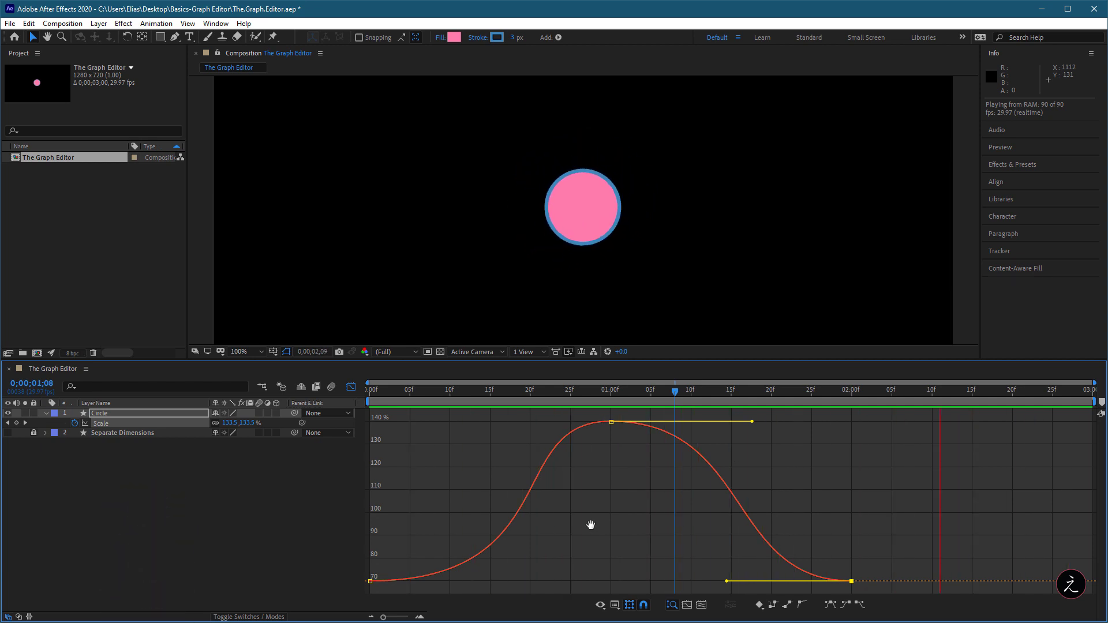
Make all three Scale keyframes linear, then apply Easy Ease and preview the animation.
key("space")
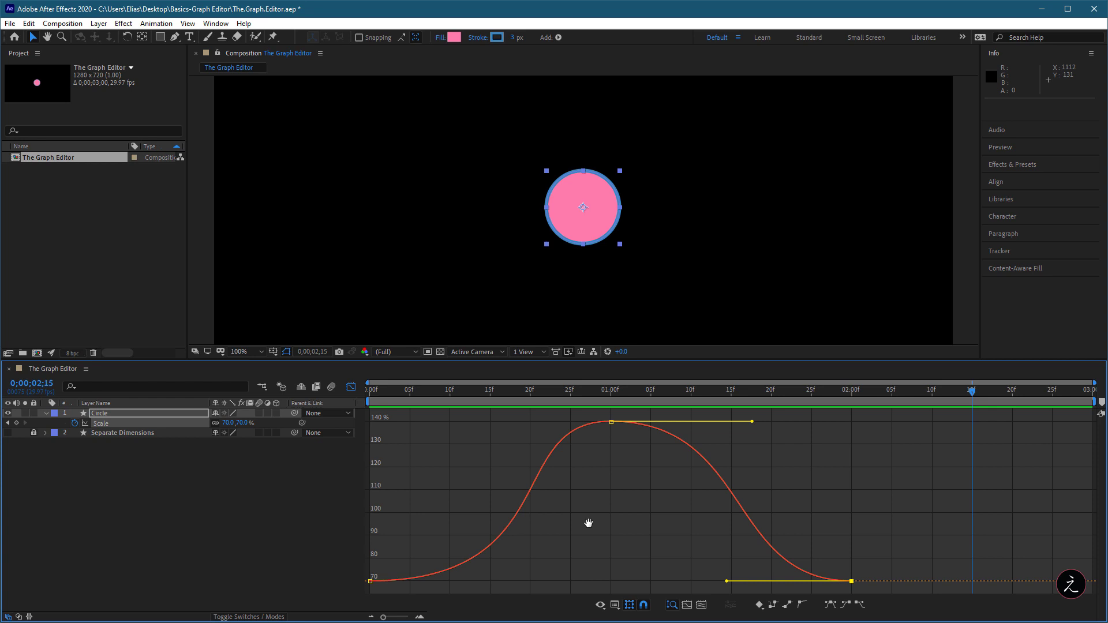
key("ctrl+a")
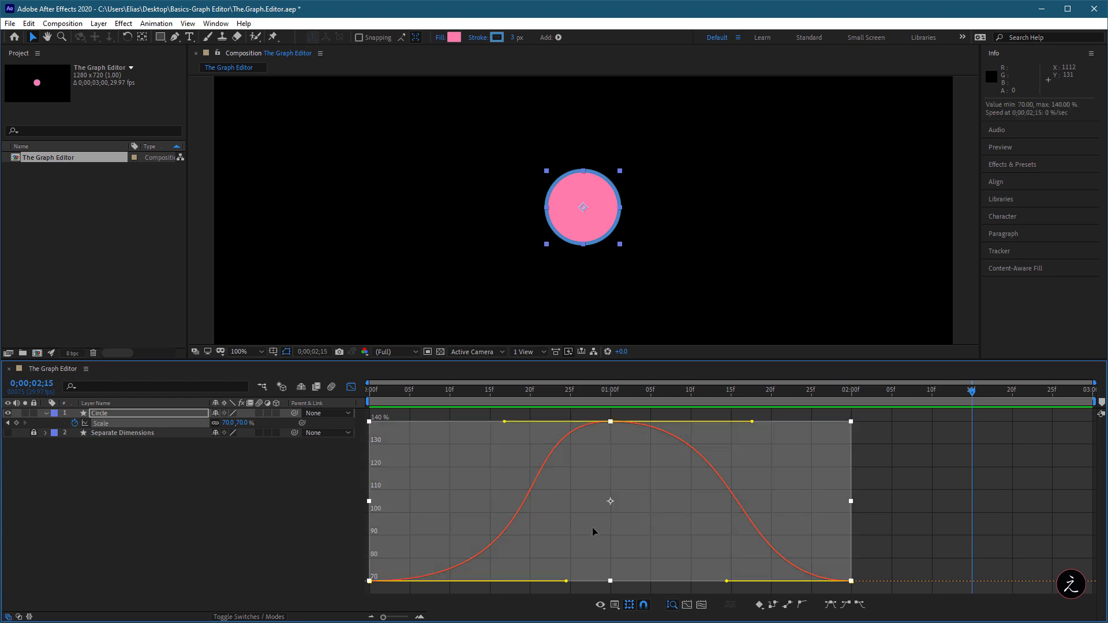
left_click(790, 604)
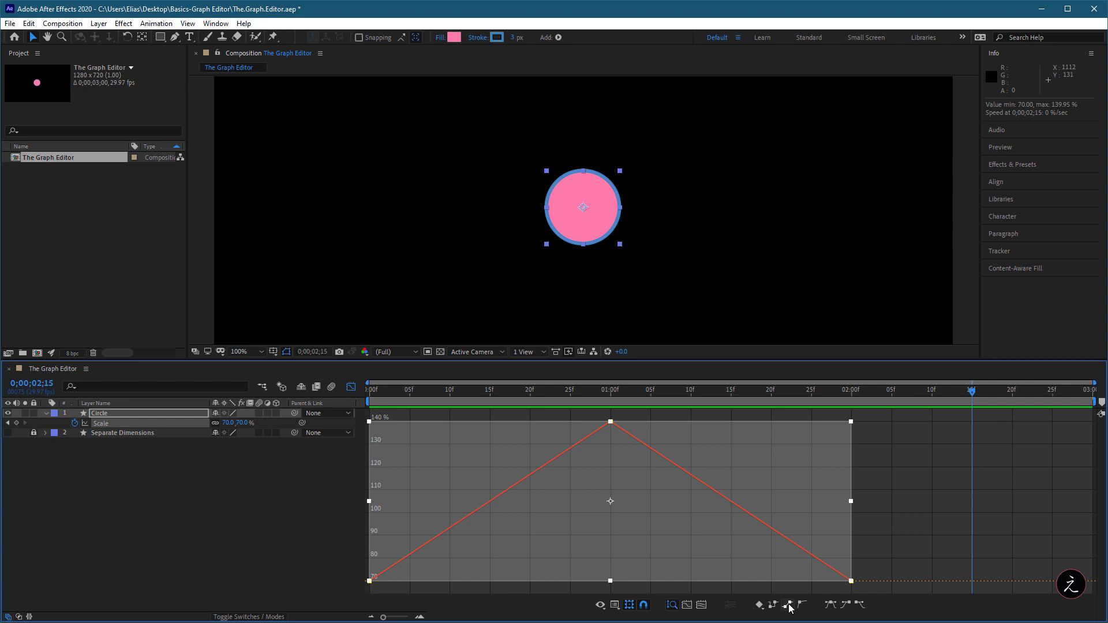
left_click(831, 605)
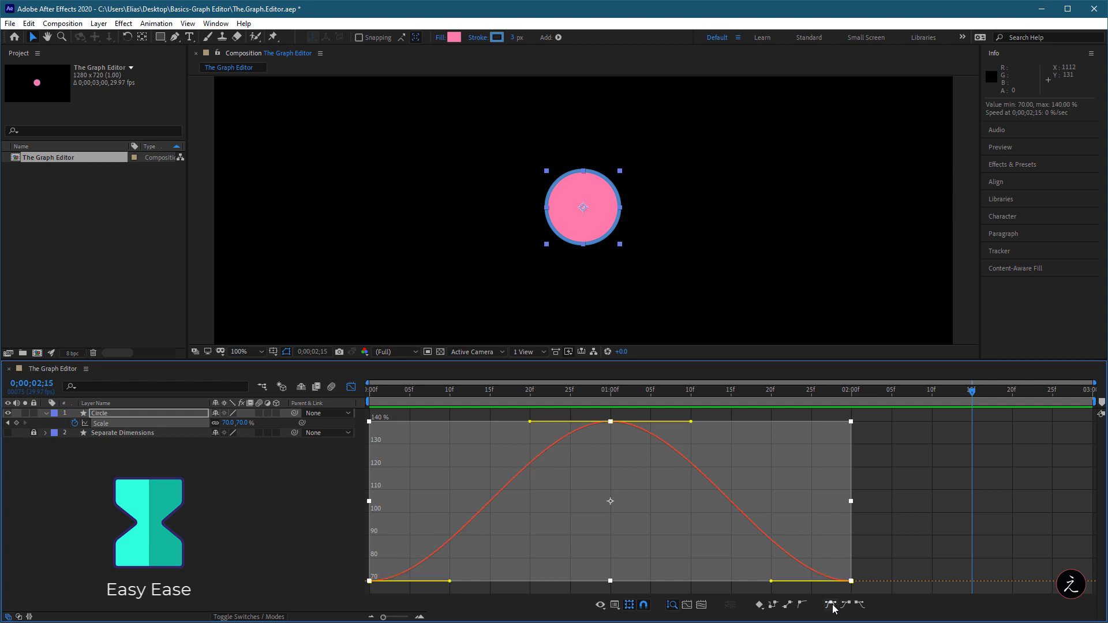
key("space")
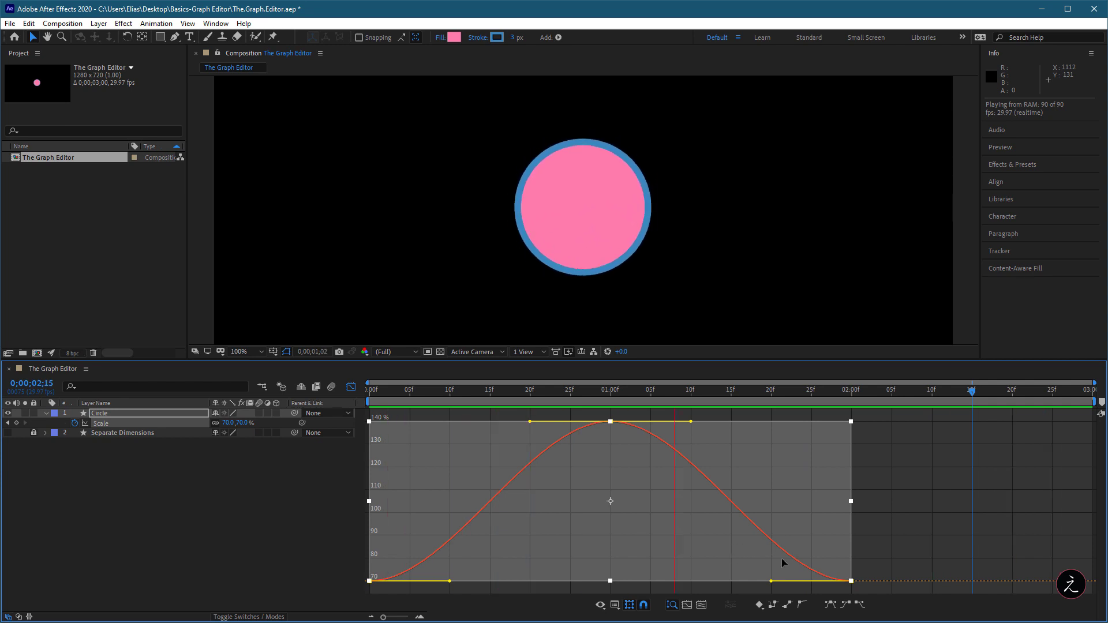
Compare the curve with Auto Bezier, then reapply Easy Ease and preview again.
left_click(802, 605)
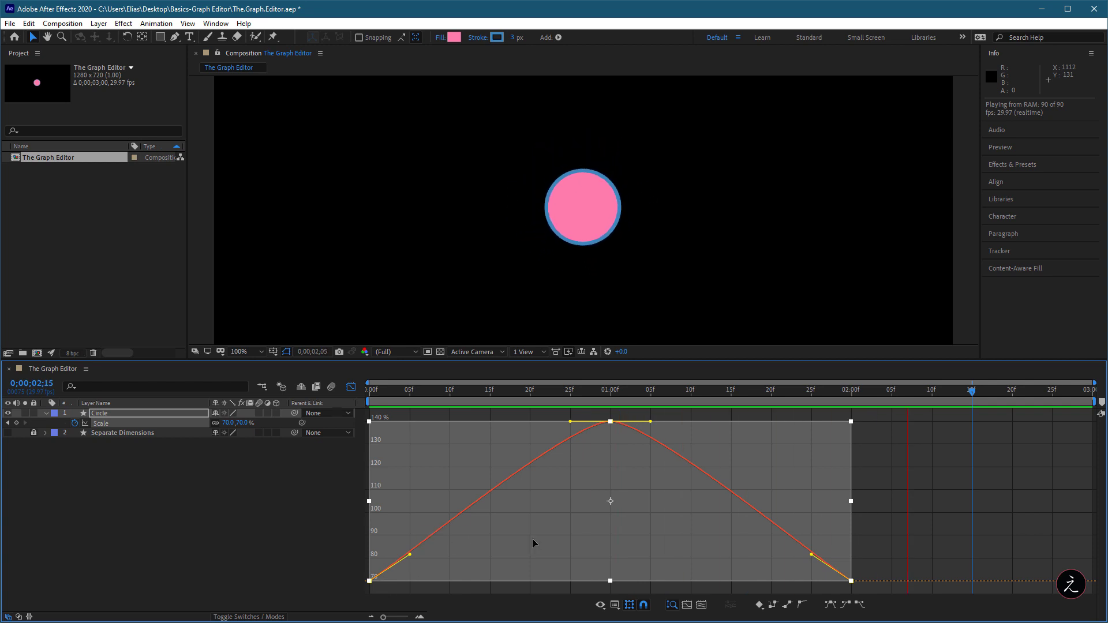
left_click(830, 607)
left_click(670, 603)
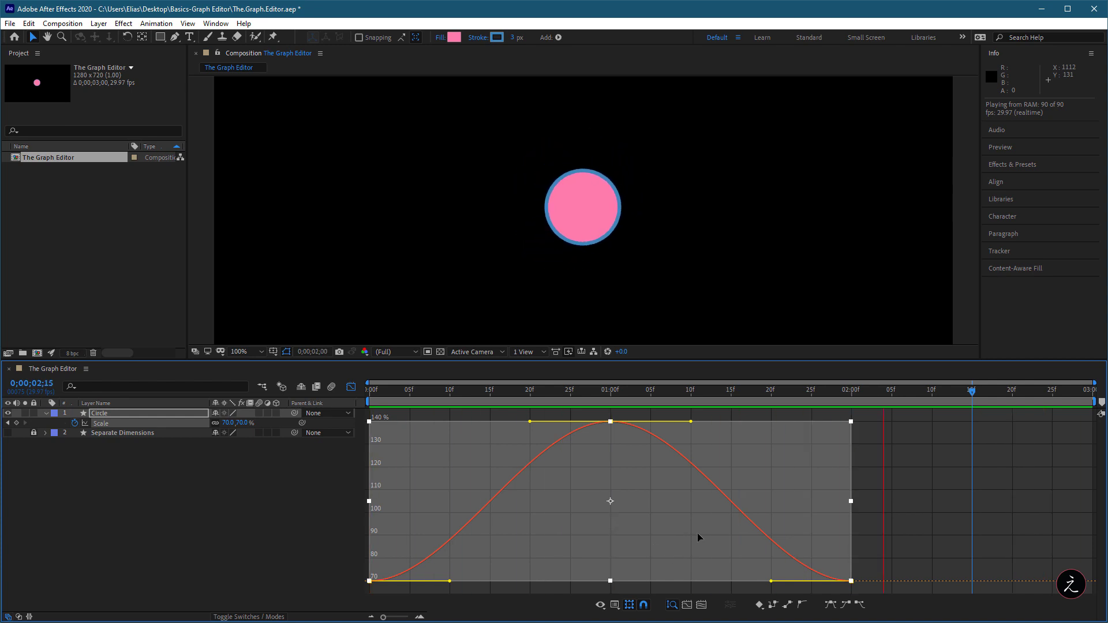
key("space")
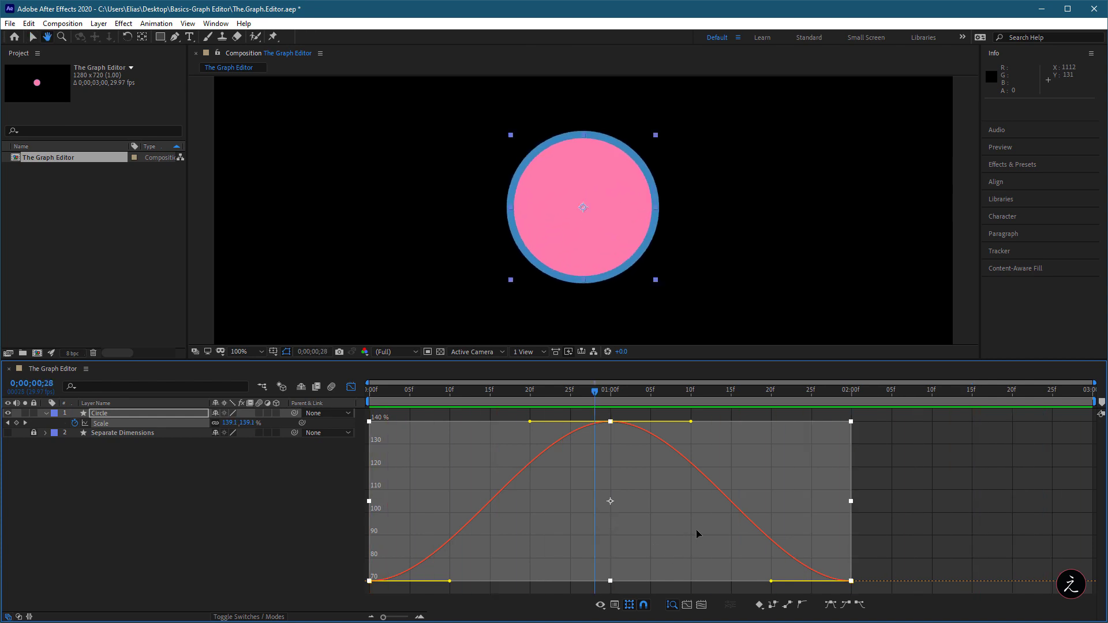
Reset the Scale keyframes to linear and preview them with Easy Ease In.
left_click(793, 609)
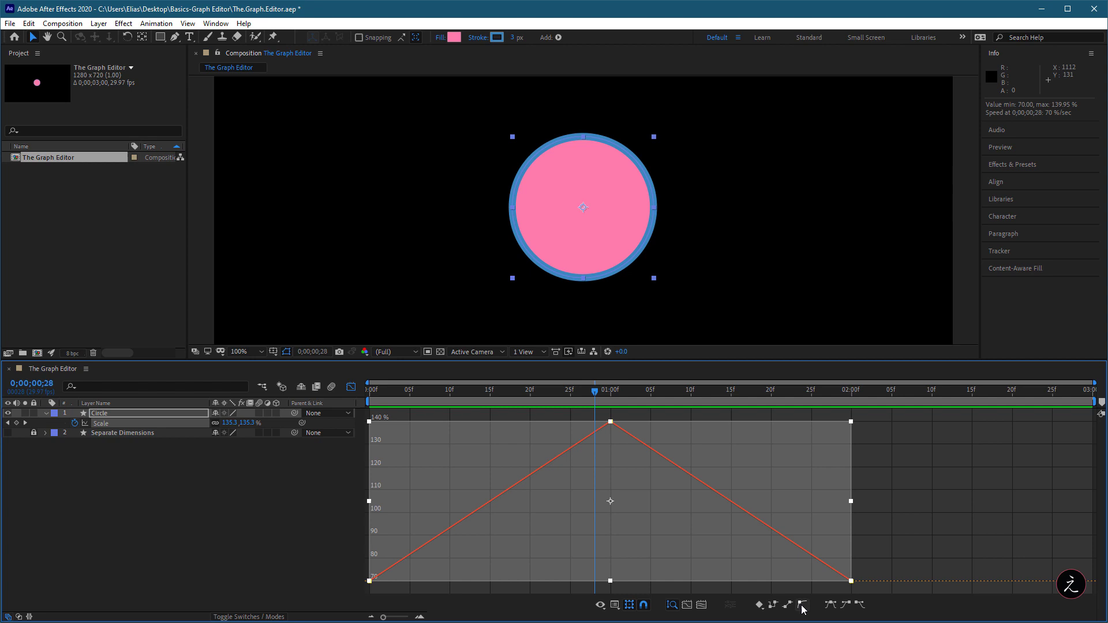
left_click(846, 605)
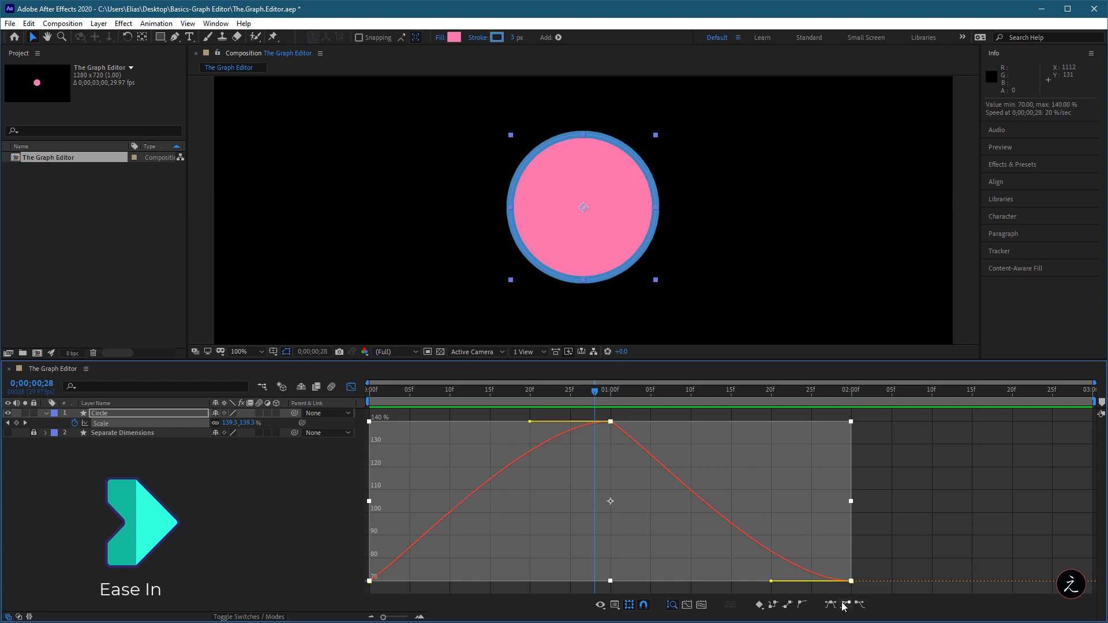
key("space")
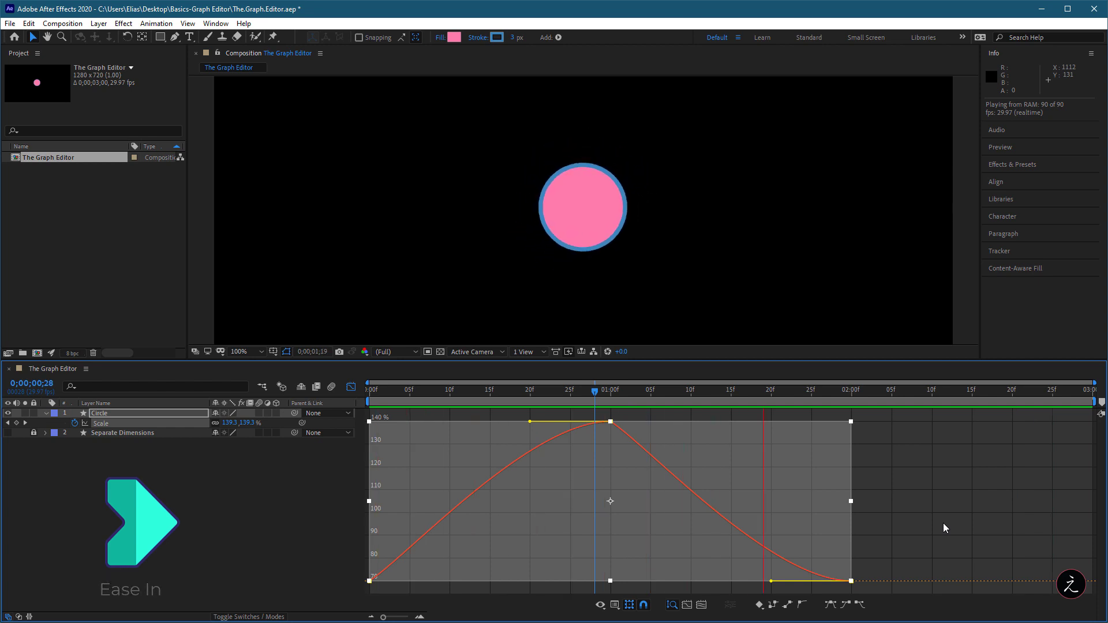
Undo Easy Ease In, apply Easy Ease Out instead, and preview the result.
key("ctrl+z")
key("space")
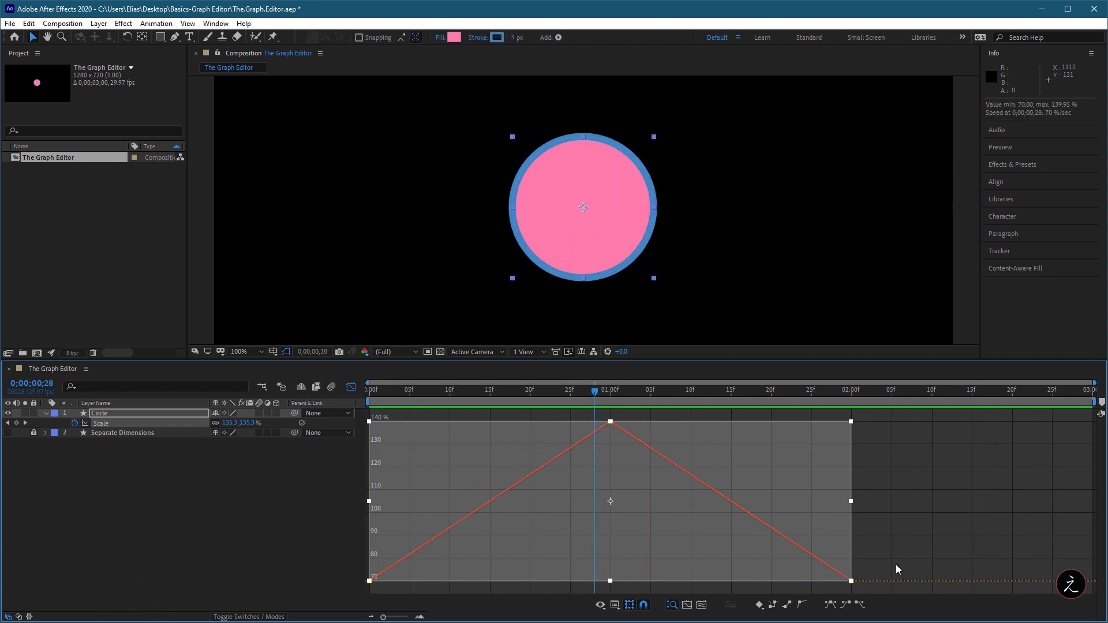
left_click(859, 605)
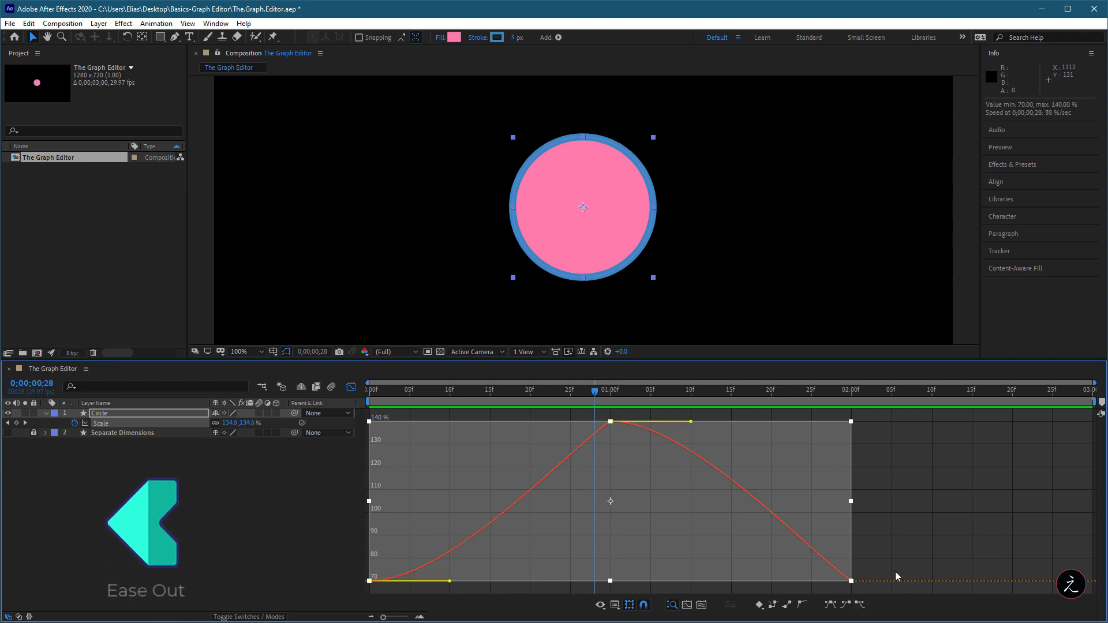
key("space")
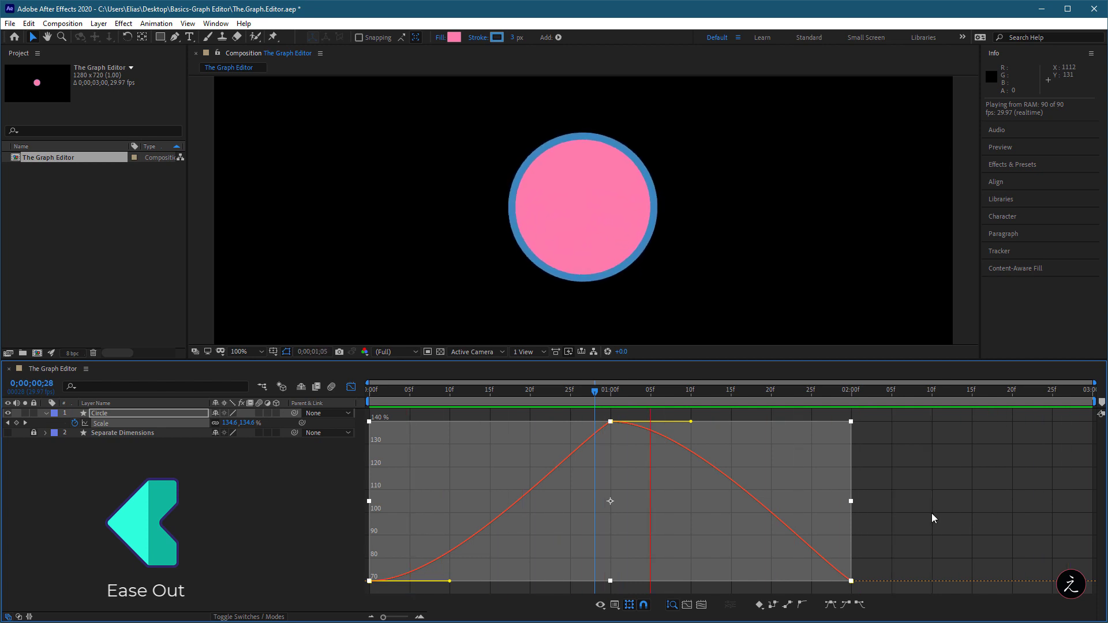
Stop playback at the start and convert the Scale keyframes back to linear.
key("space")
key("Home")
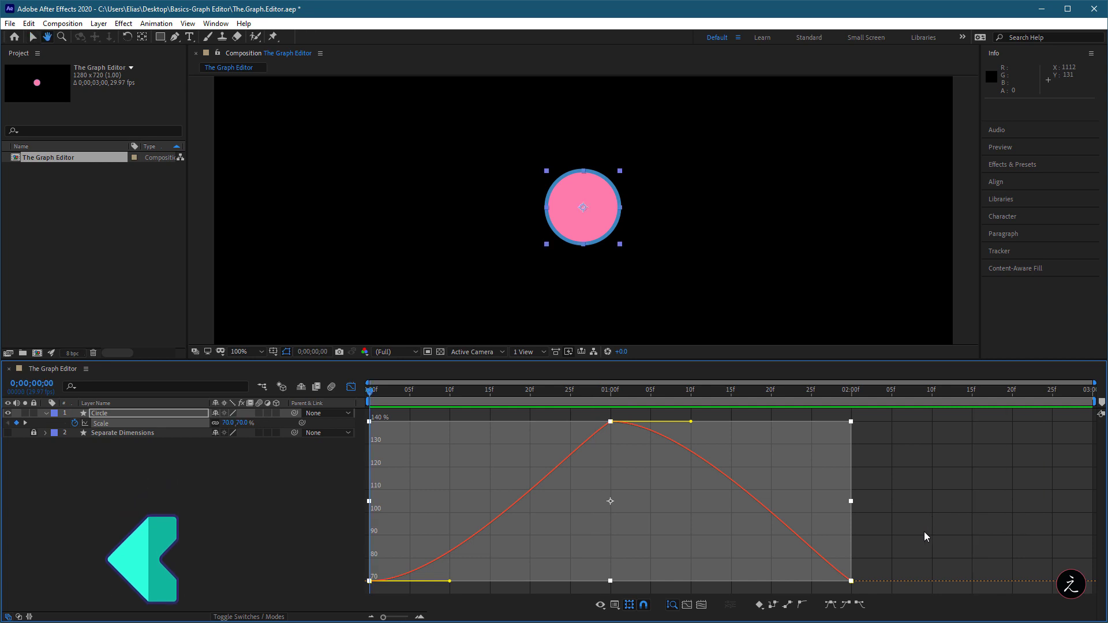
left_click(789, 607)
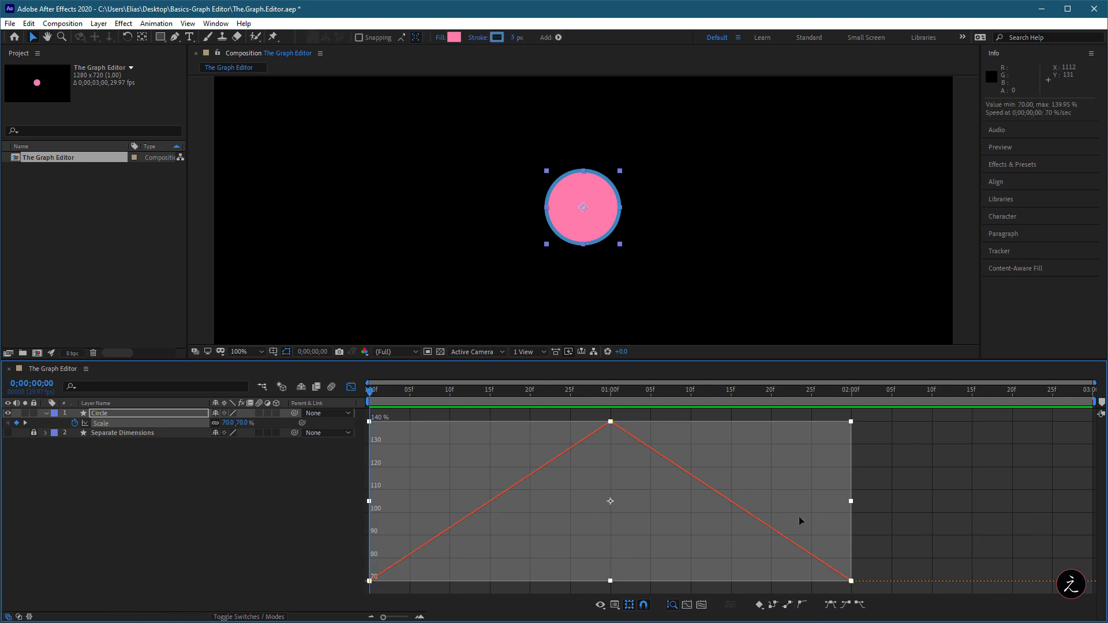
Select only the 140% peak keyframe and show its Keyframe Assistant options.
left_click(909, 491)
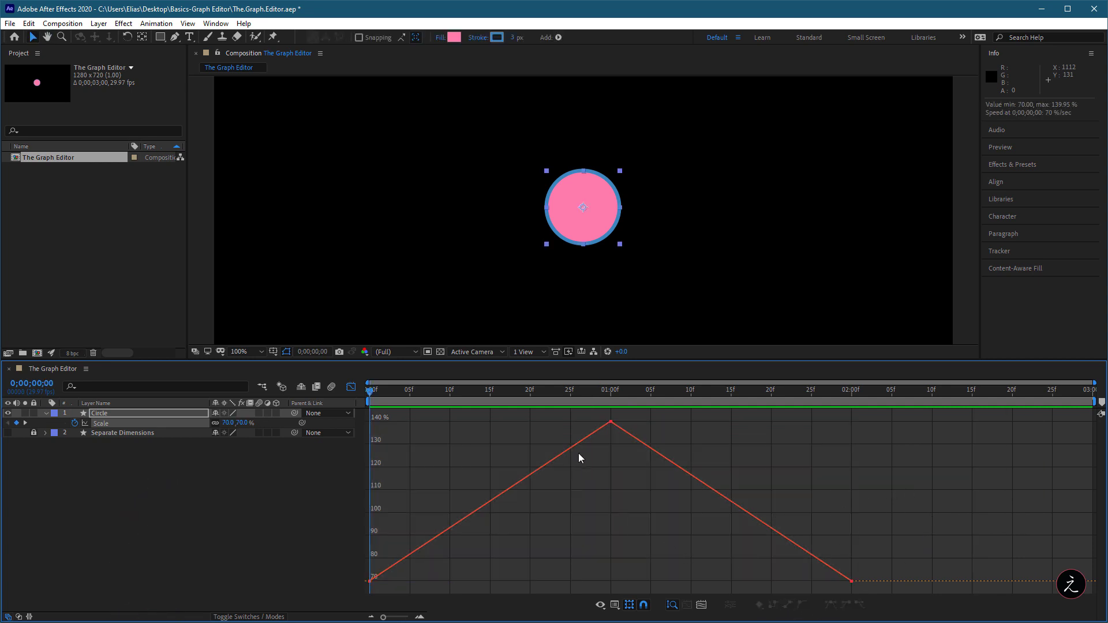
left_click(610, 422)
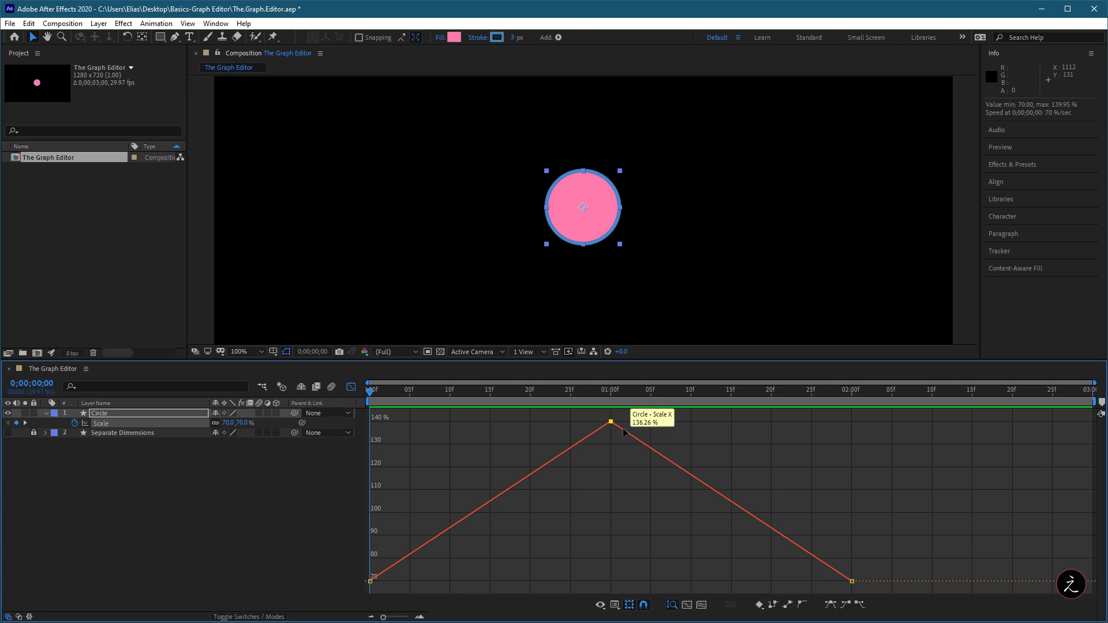
right_click(612, 425)
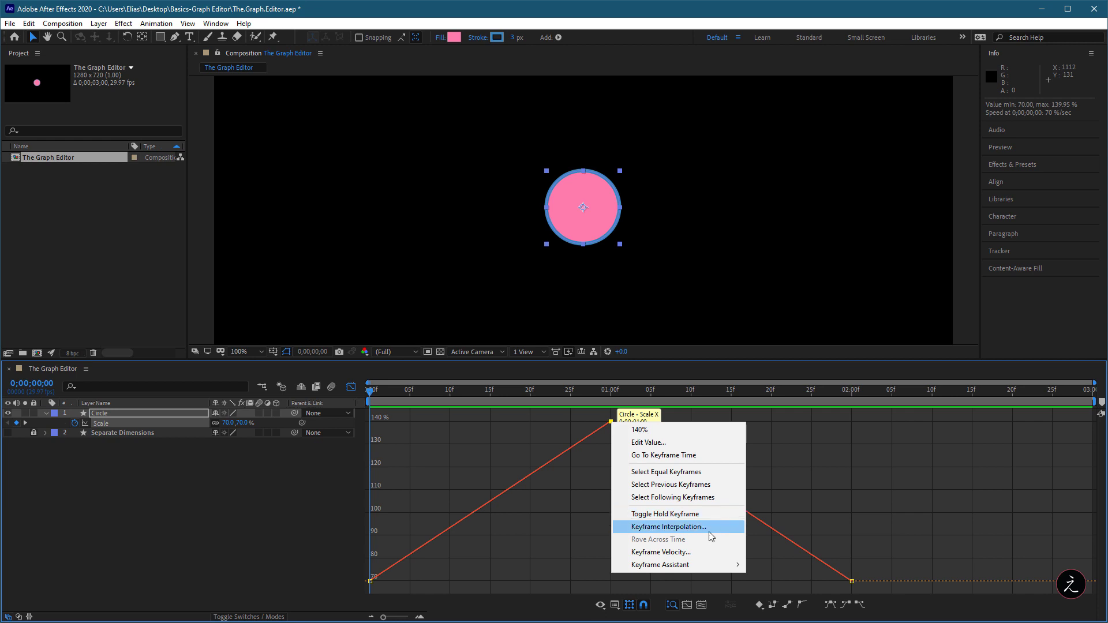
mouse_move(703, 569)
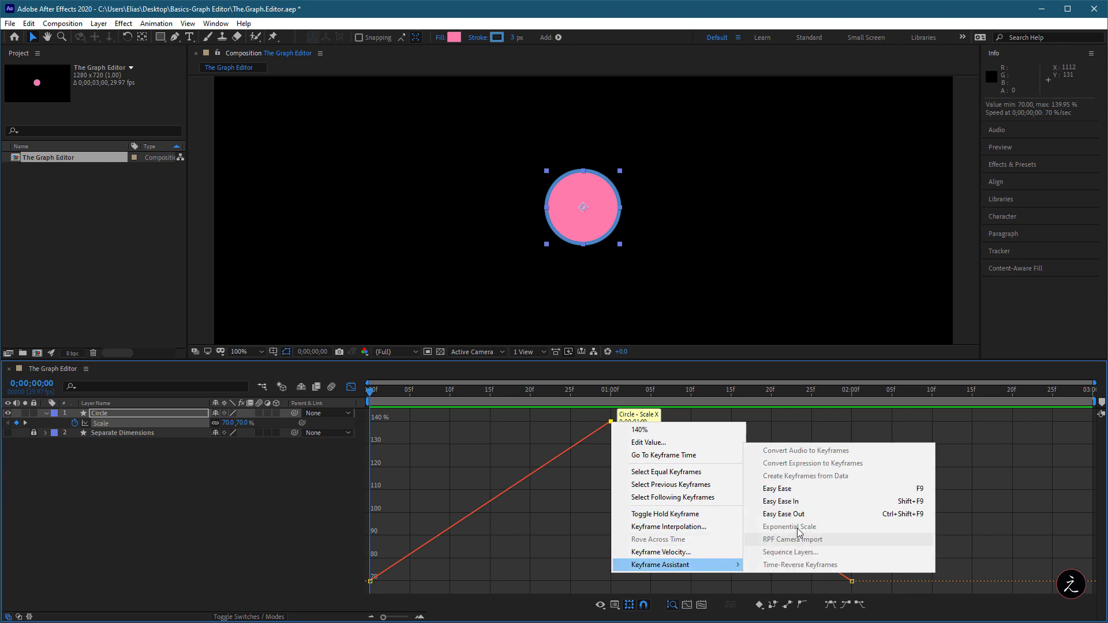